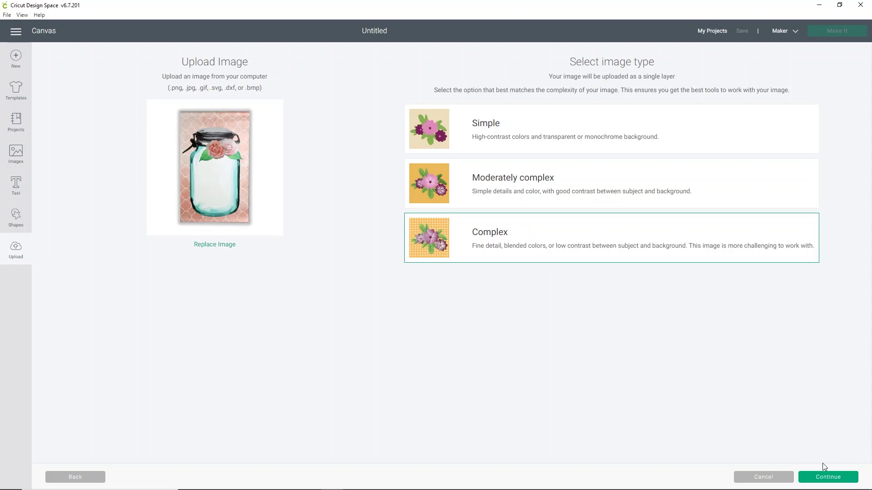
Erase the white background around the garden flag image as a complex image and upload it as a Print Then Cut image.
left_click(827, 476)
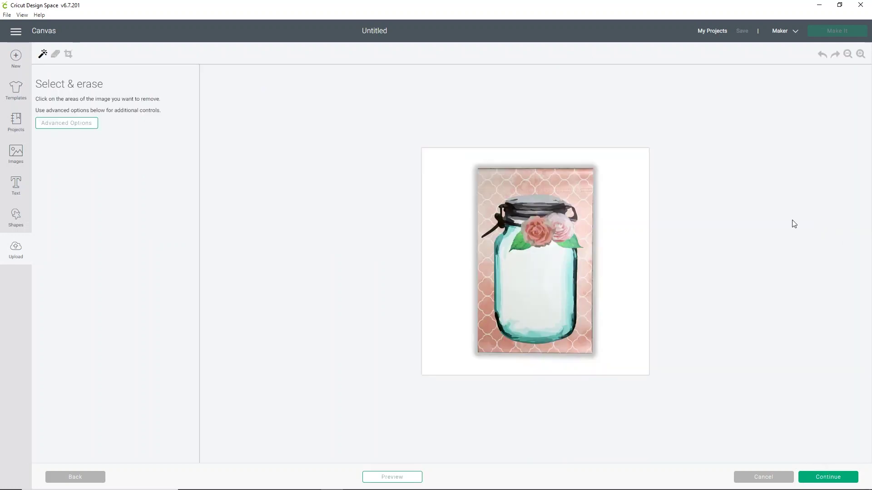
left_click(621, 204)
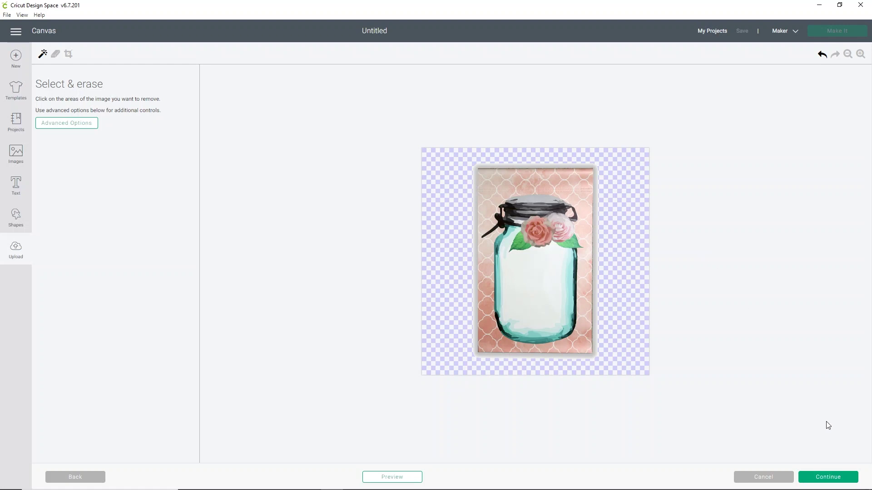
left_click(841, 477)
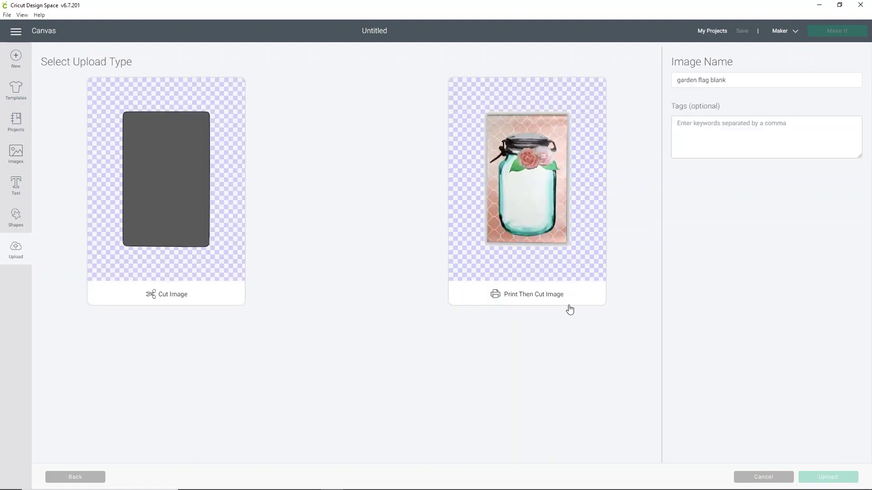
left_click(582, 247)
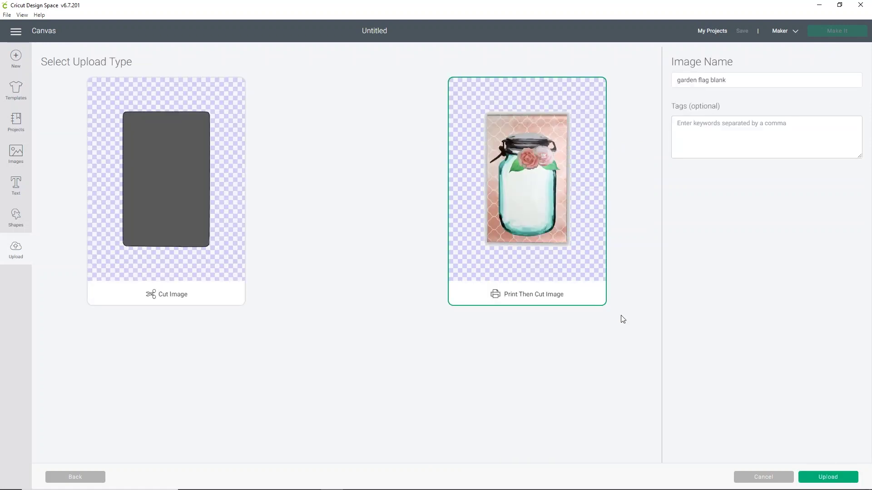
left_click(809, 481)
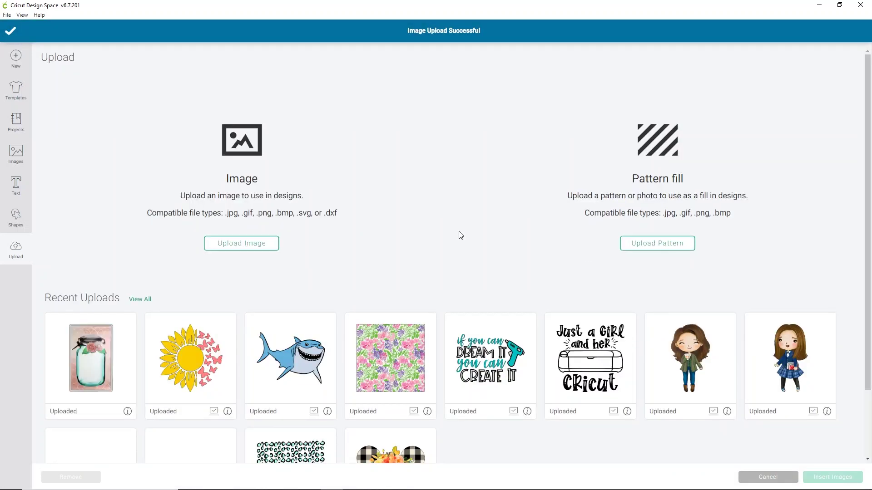
Insert the uploaded garden flag image on the canvas and move it to about X 15.3, Y 2.
left_click(119, 353)
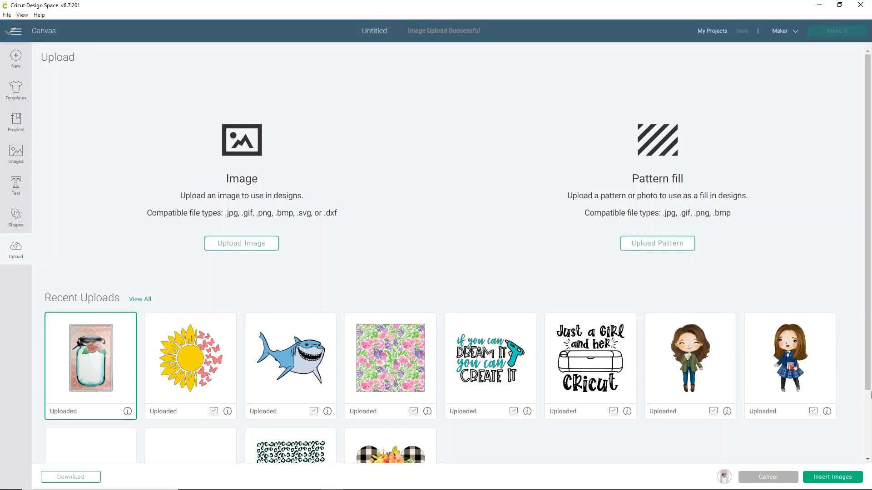
left_click(828, 477)
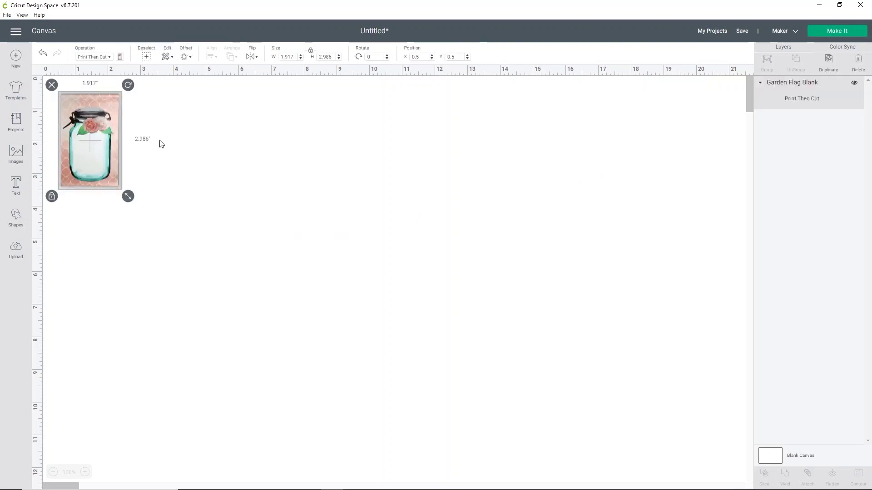
left_click_drag(92, 141, 576, 189)
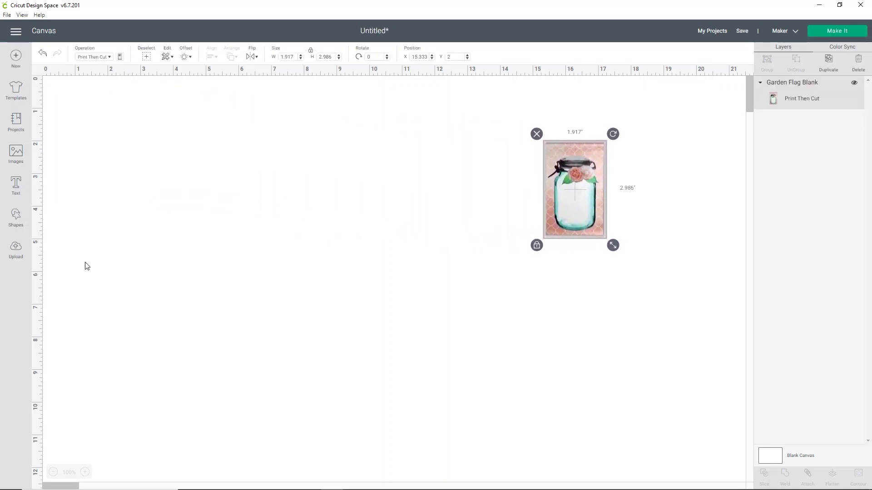
Add a text with "Home" on two lines and move it to about X 6.8, Y 4.6.
left_click(15, 185)
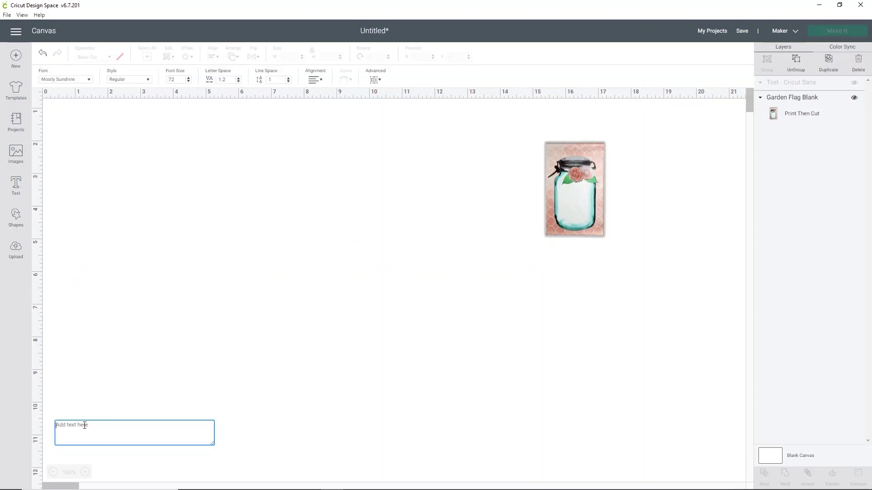
type("Home ")
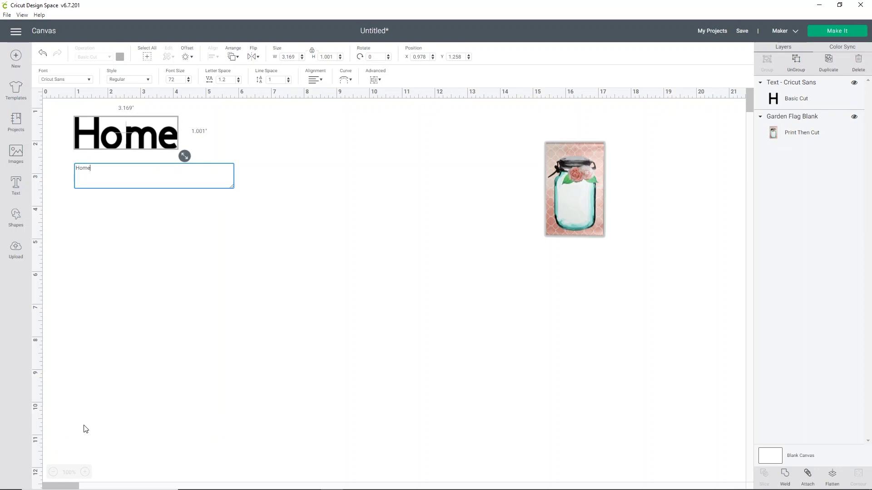
type("Home")
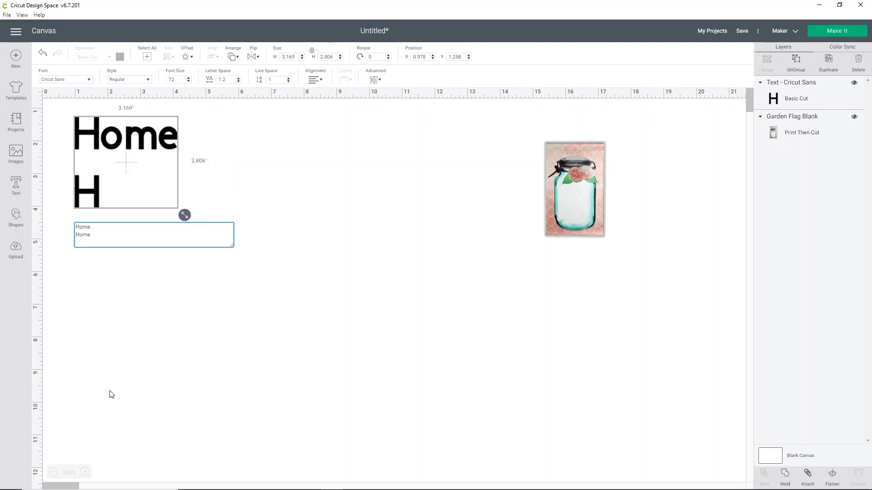
left_click(287, 149)
left_click_drag(153, 137, 344, 246)
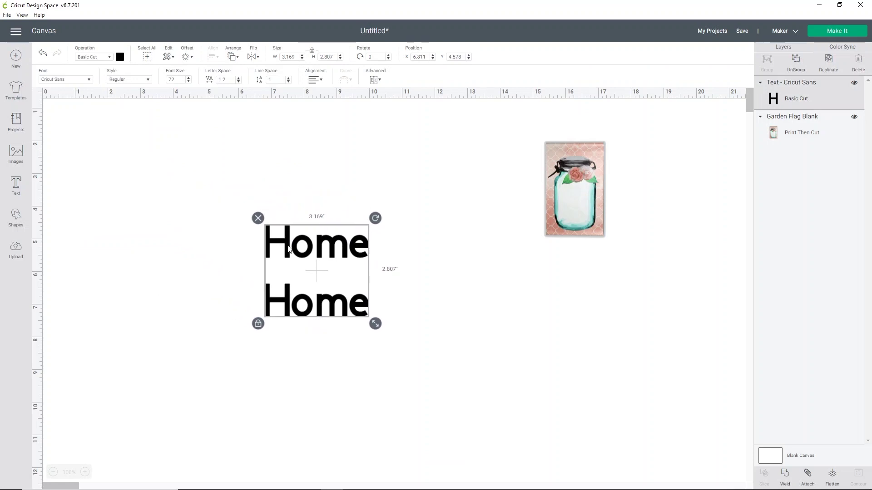
Set the two-line Home text to the system font Mostly Sunshine Mono and move it up to about Y 1.8.
left_click(58, 80)
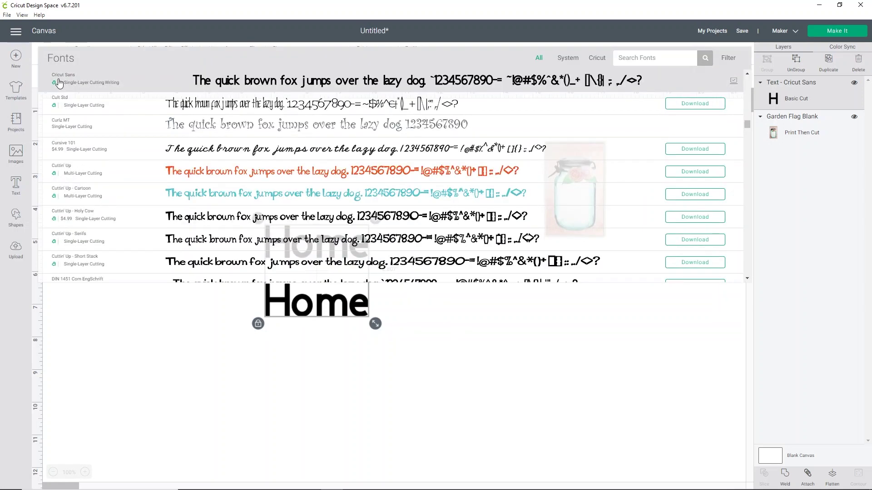
left_click(571, 59)
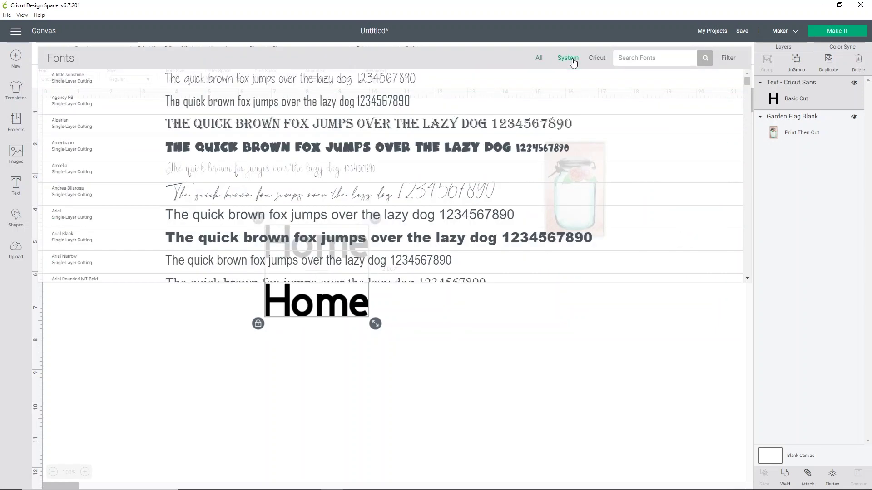
type("most")
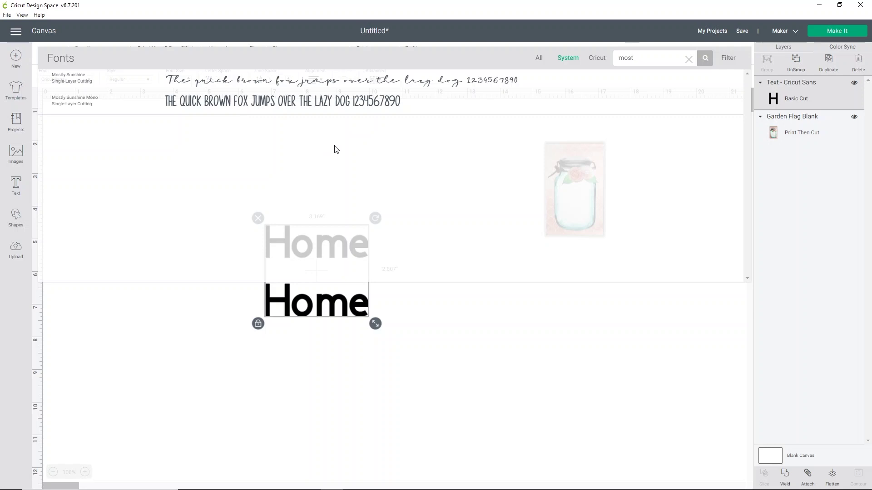
left_click(340, 116)
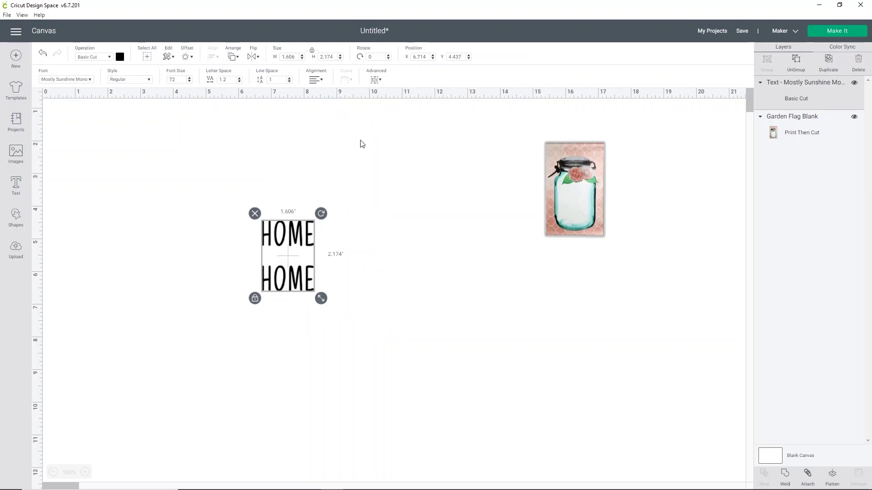
left_click_drag(309, 236, 225, 151)
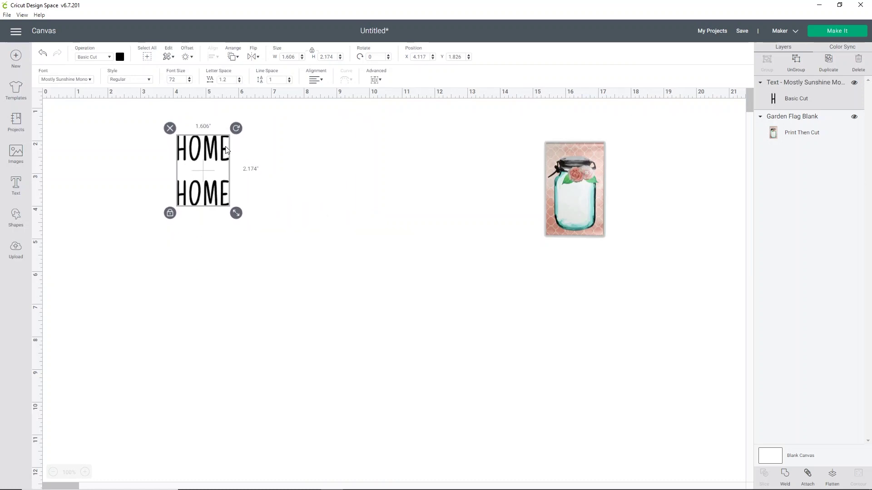
Add a separate text reading "Sweet" and place it below the two HOME lines at about X 3, Y 5.4.
left_click(267, 237)
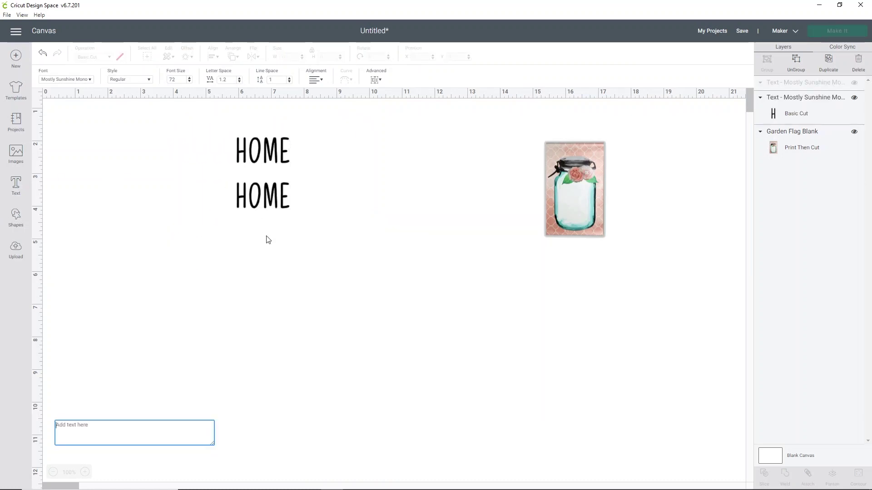
type("Sweet")
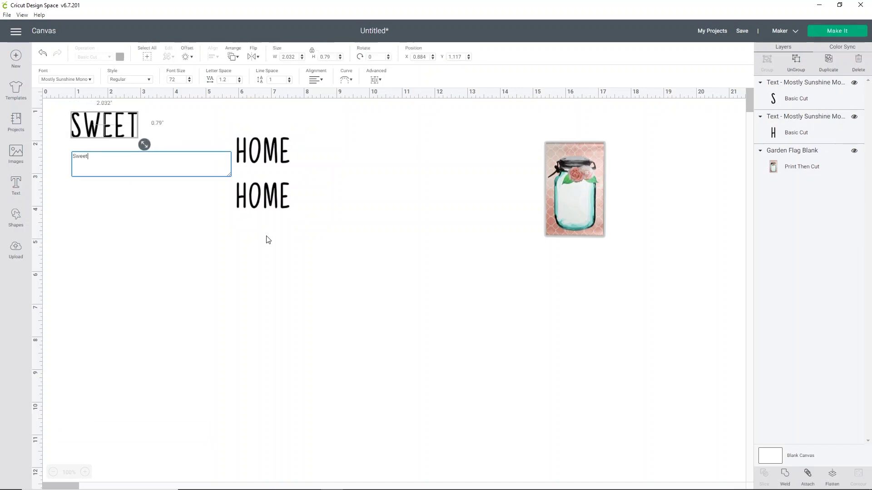
left_click_drag(114, 141, 182, 280)
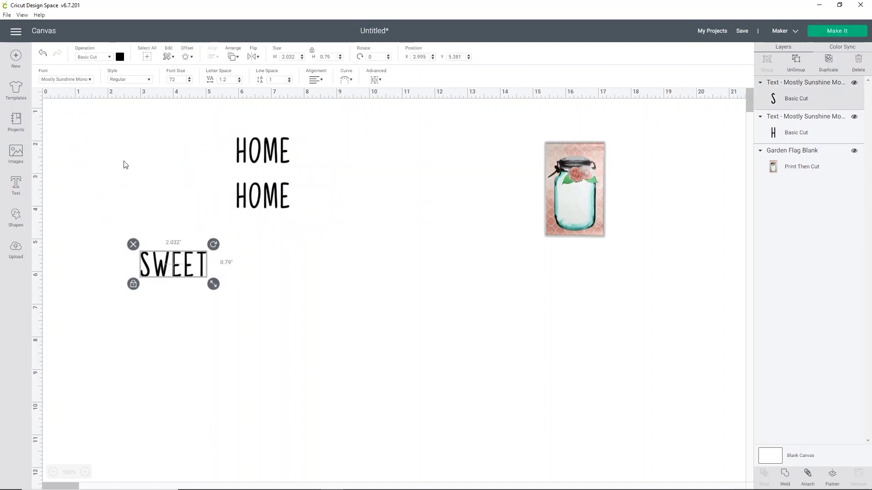
Set the "Sweet" text to the Mostly Sunshine font and move it directly beneath the HOME lines.
left_click(77, 82)
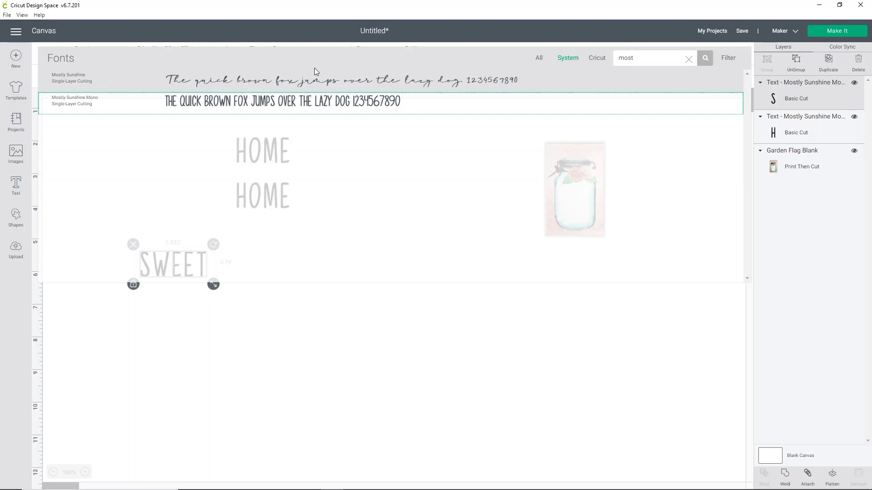
left_click(352, 81)
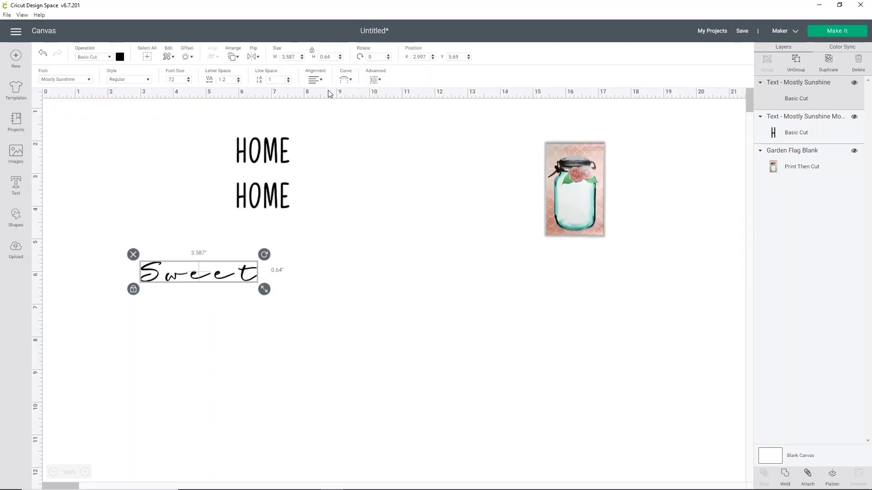
left_click_drag(252, 277, 330, 259)
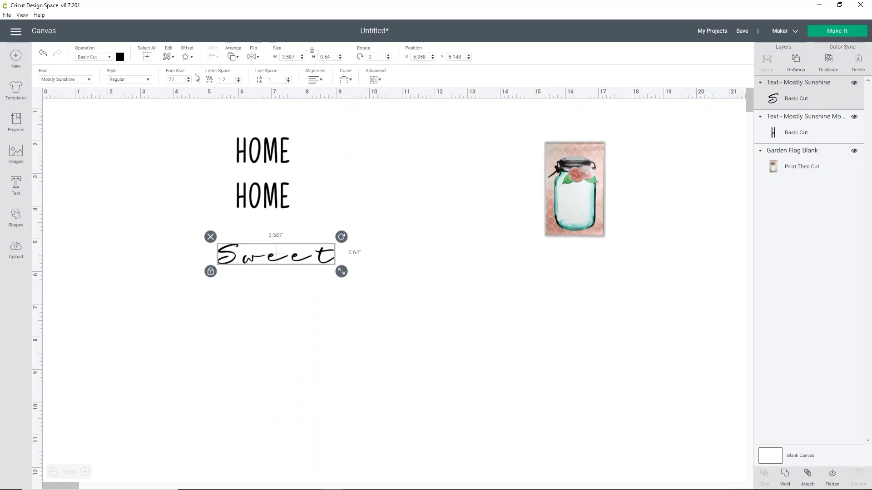
Reduce the letter spacing of the "Sweet" text to -0.1.
left_click(239, 82)
left_click(239, 82)
left_click(238, 82)
left_click(238, 82)
left_click(239, 82)
left_click(238, 82)
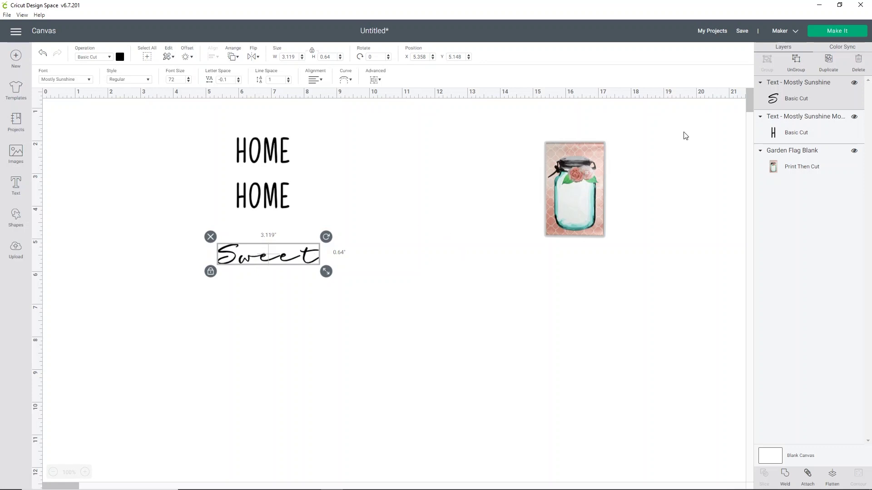
Ungroup "Sweet" into separate letters and shift its end letters closer so that the script connects.
left_click(796, 63)
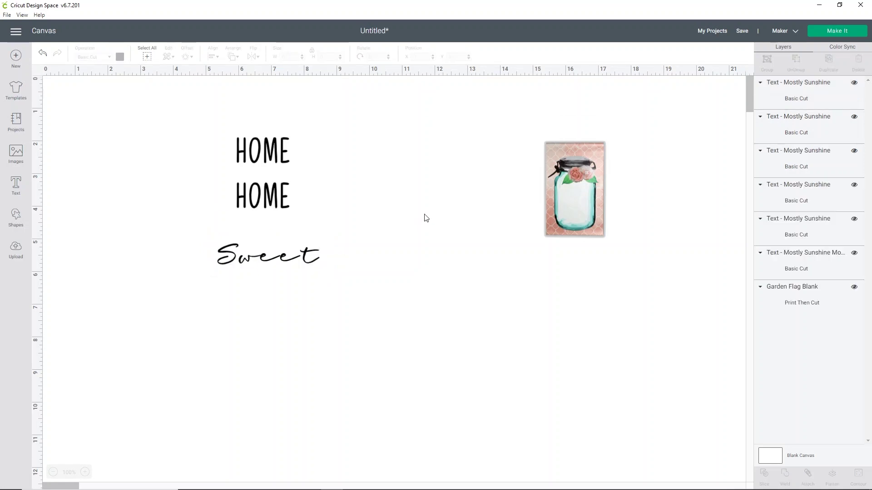
left_click(312, 255)
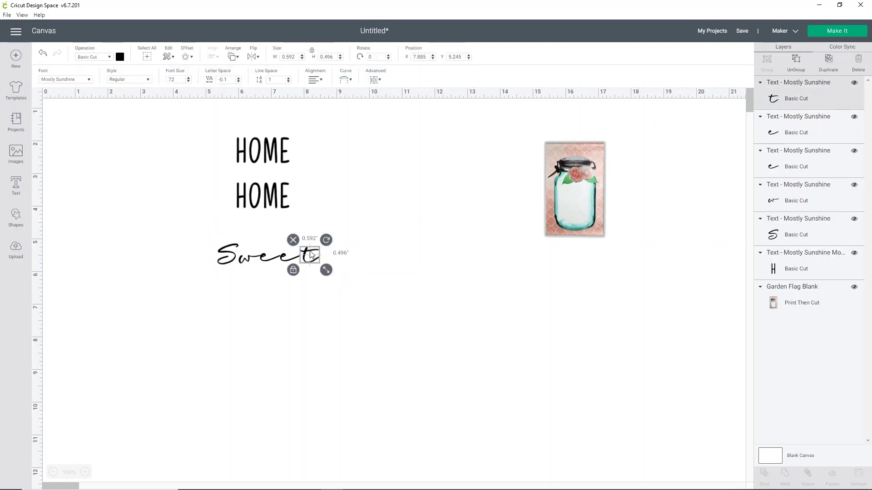
left_click_drag(309, 252, 278, 247)
left_click(347, 265)
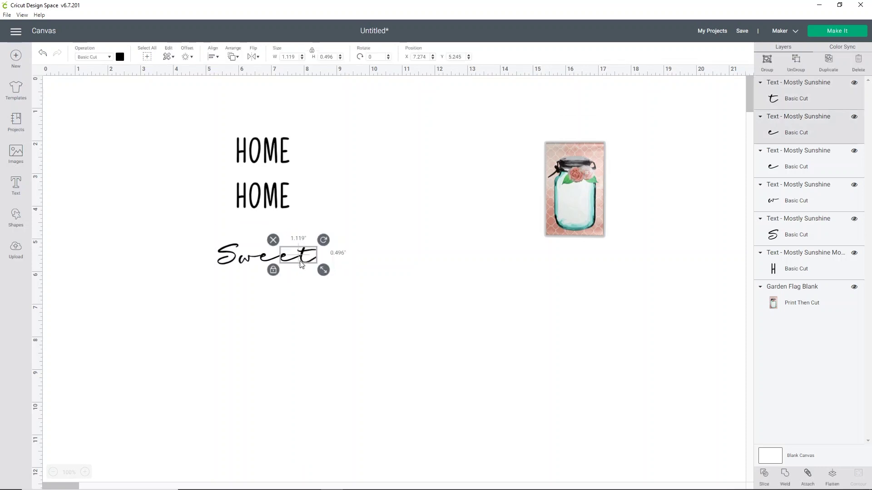
Weld all the letters of "Sweet" into one shape.
left_click(351, 281)
left_click_drag(360, 298, 195, 230)
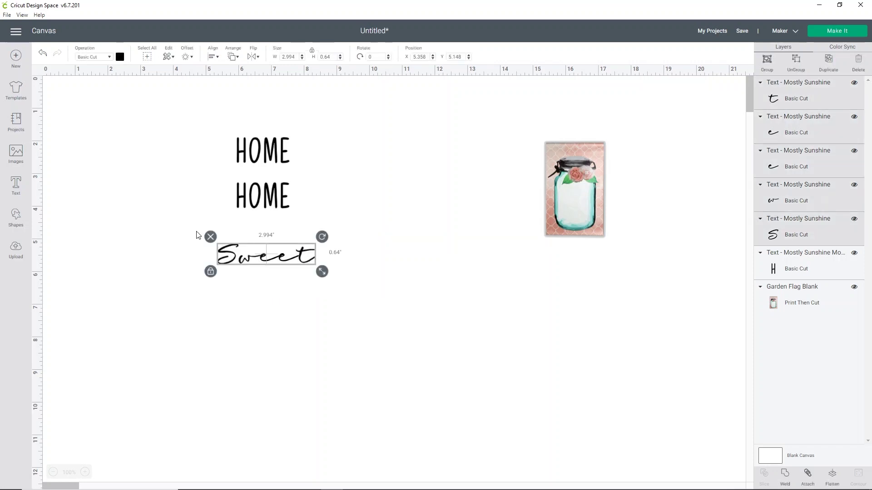
left_click(785, 474)
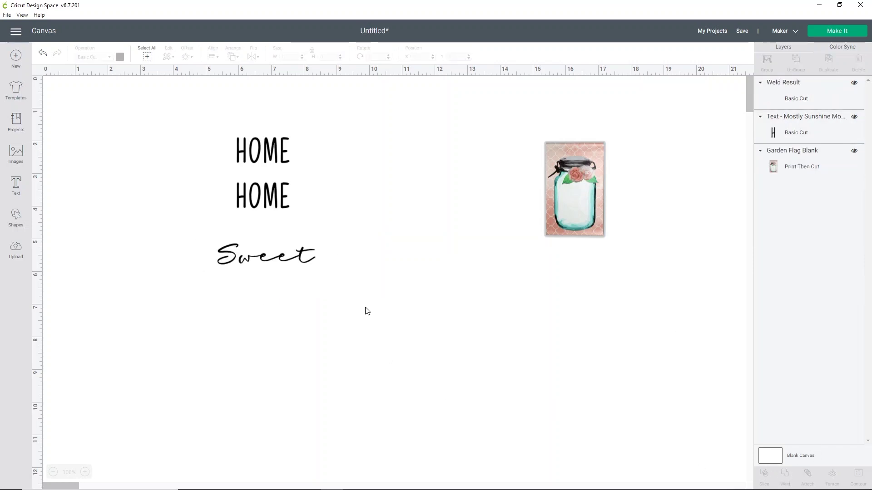
Move the two-line HOME text to about X 5.35, Y 2.1 and ungroup it to lines.
left_click(271, 197)
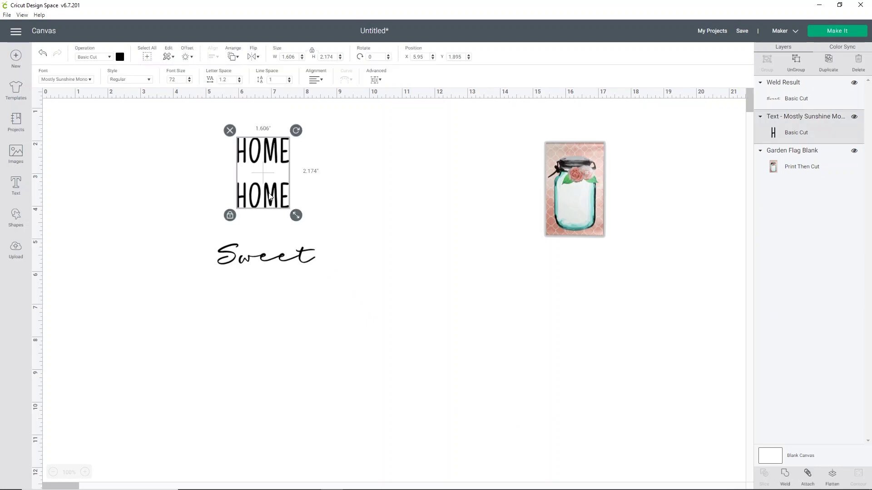
left_click_drag(277, 198, 257, 205)
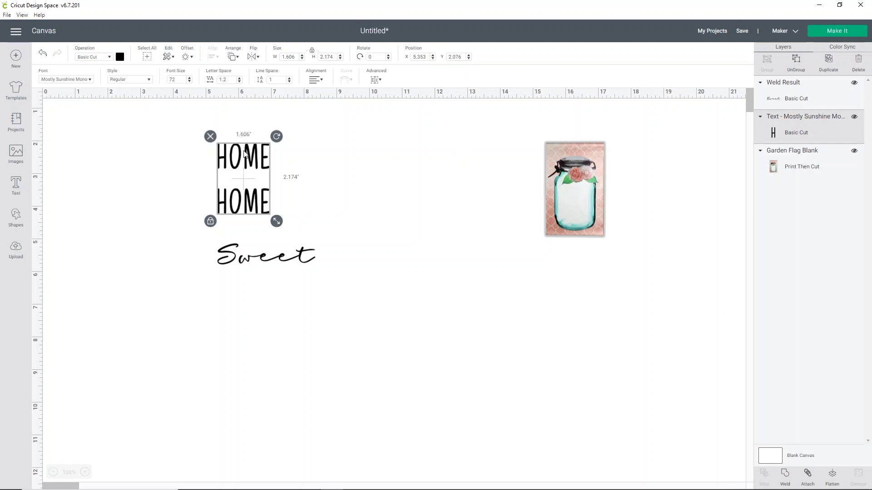
left_click(381, 81)
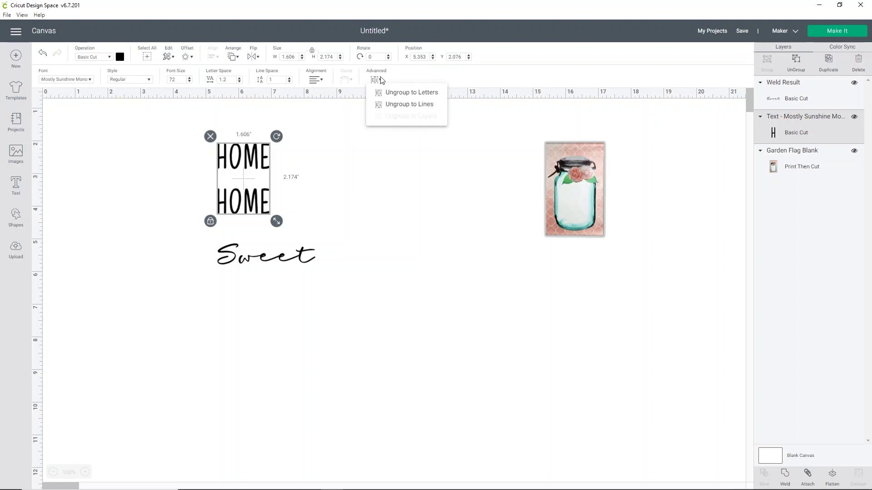
left_click(387, 104)
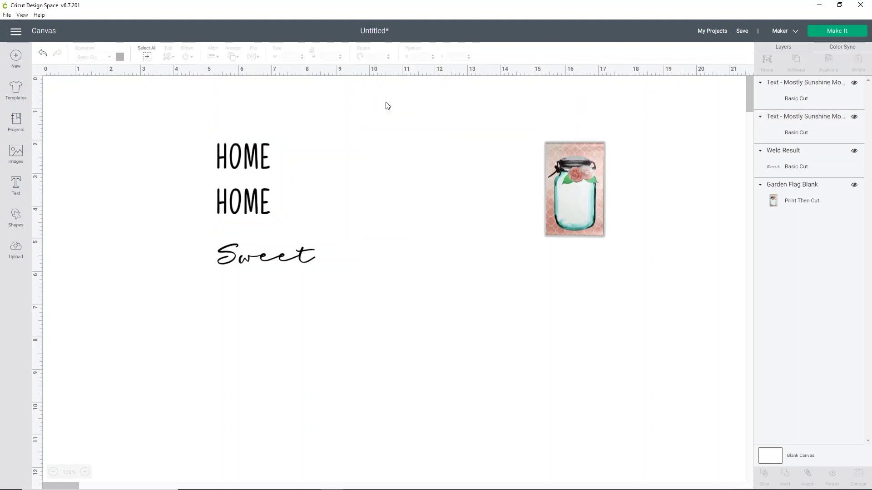
Stack the two HOME lines closely and place the welded "Sweet" between them.
left_click_drag(251, 172, 308, 137)
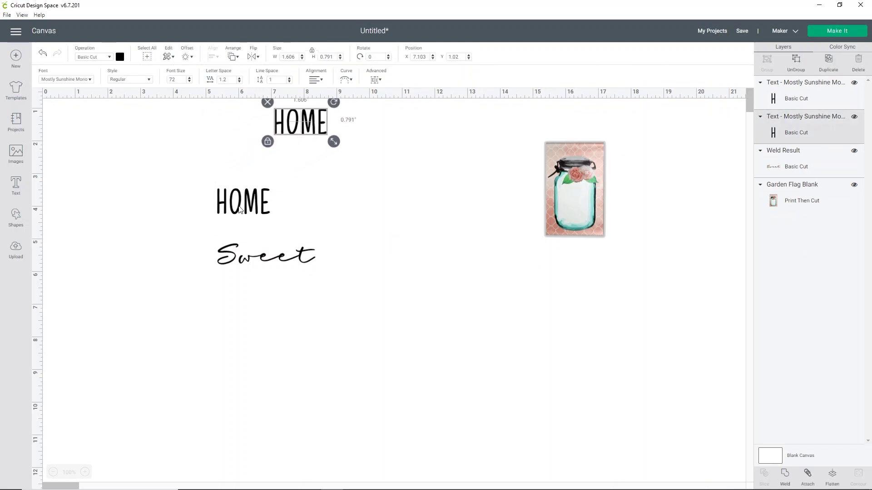
left_click_drag(236, 206, 289, 217)
left_click_drag(297, 129, 293, 171)
left_click_drag(281, 262, 322, 195)
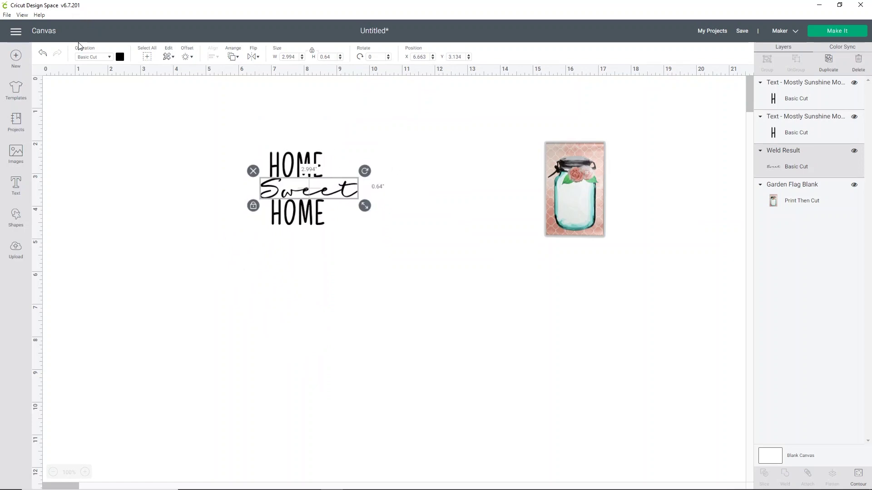
Change the color of the welded "Sweet" to red.
left_click(120, 57)
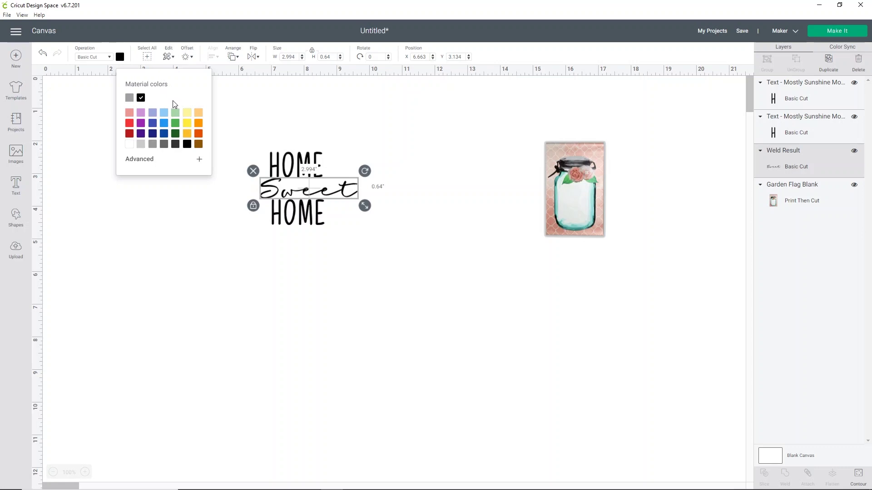
left_click(130, 126)
left_click(181, 234)
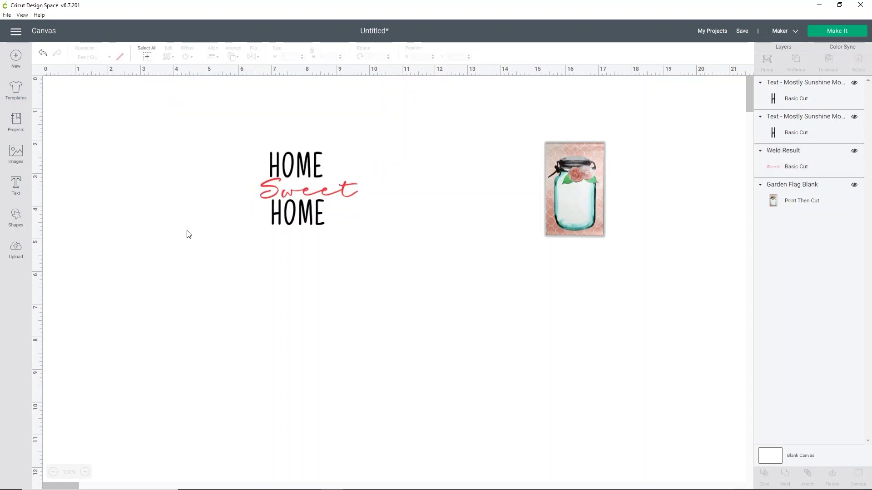
Scale "Sweet" down to about 1.8 in wide and move the lower HOME up against it.
left_click(313, 195)
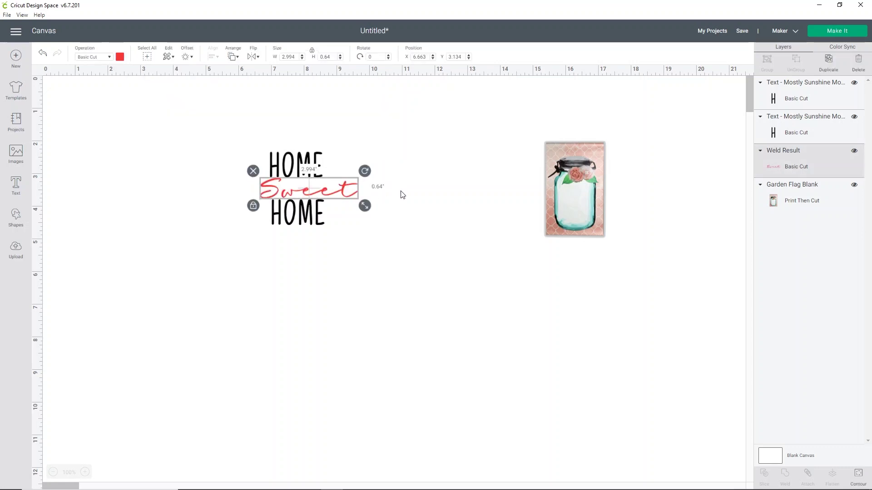
left_click_drag(368, 208, 309, 209)
left_click(323, 250)
left_click(307, 216)
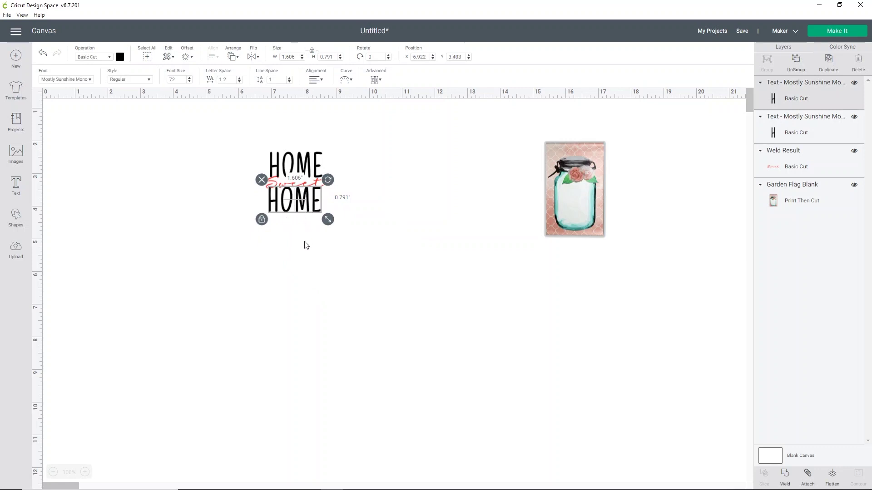
left_click(306, 245)
Enlarge all three words together to about 8.5 in wide and shift them up and left, clear of the flag image.
left_click_drag(372, 238, 215, 100)
left_click_drag(298, 171, 252, 173)
left_click_drag(342, 245, 163, 104)
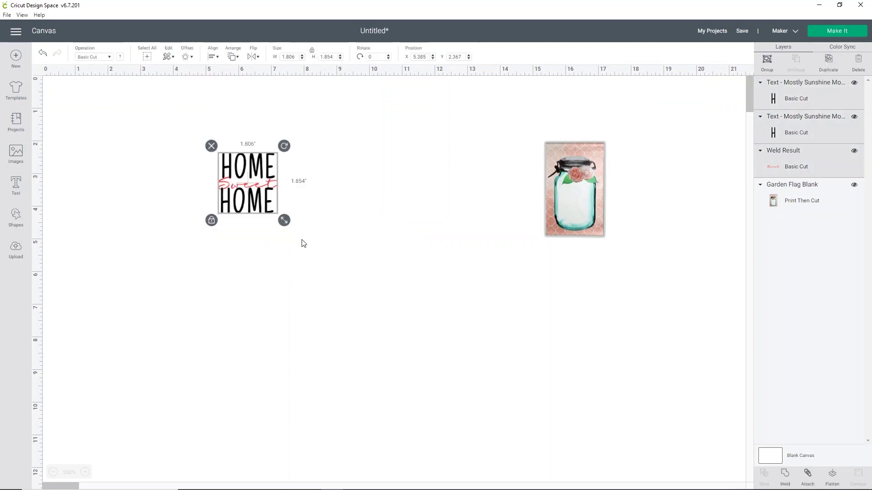
left_click_drag(285, 220, 503, 383)
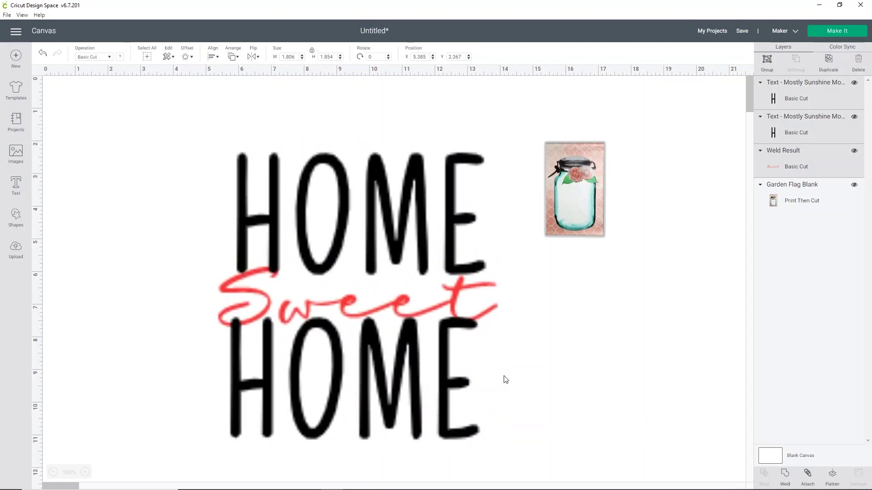
left_click_drag(434, 245, 420, 202)
left_click(543, 338)
Send the red "Sweet" to the front of both HOME lines.
left_click_drag(391, 265, 388, 265)
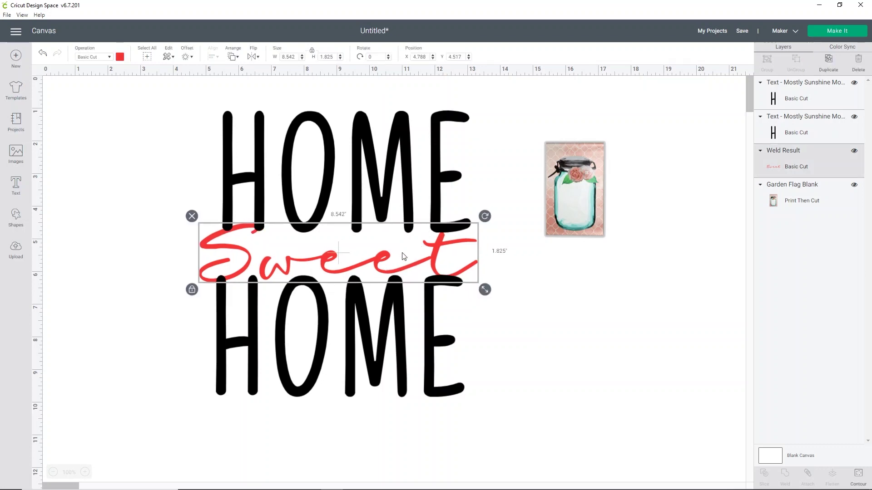
right_click(384, 259)
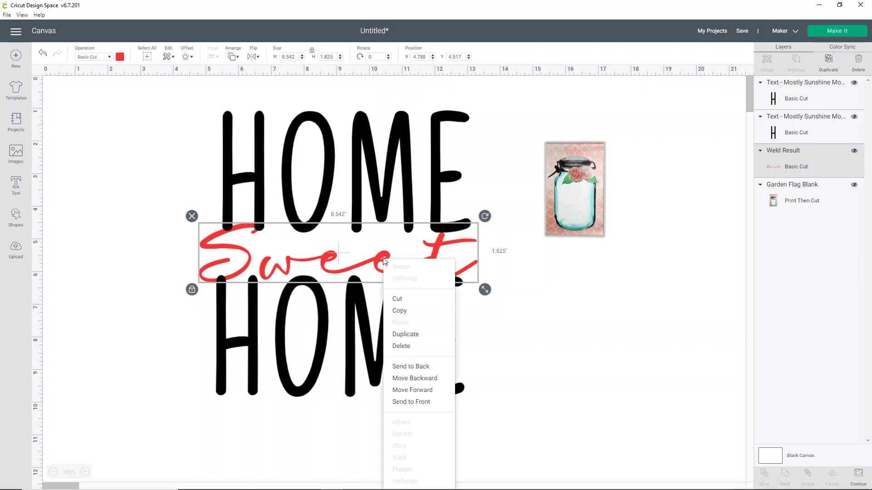
left_click(420, 402)
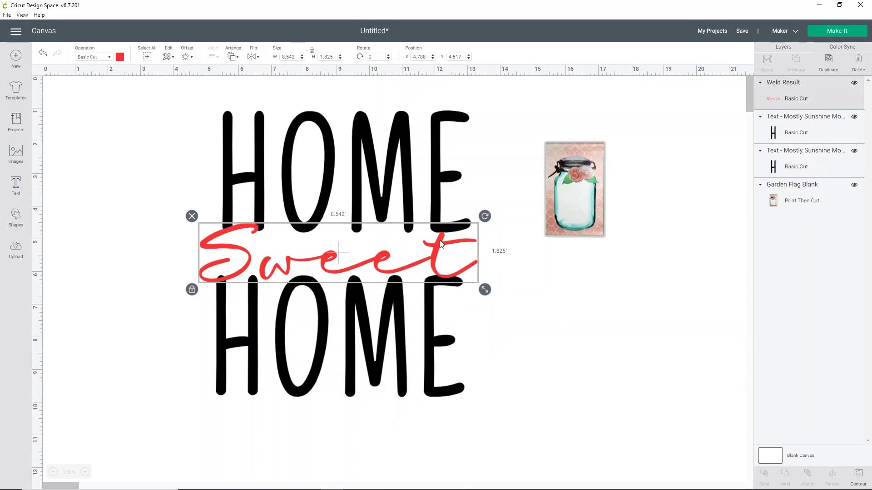
Nudge "Sweet" to about X 4.89, Y 4.45 and the upper HOME to about Y 1.06.
left_click_drag(440, 248, 438, 246)
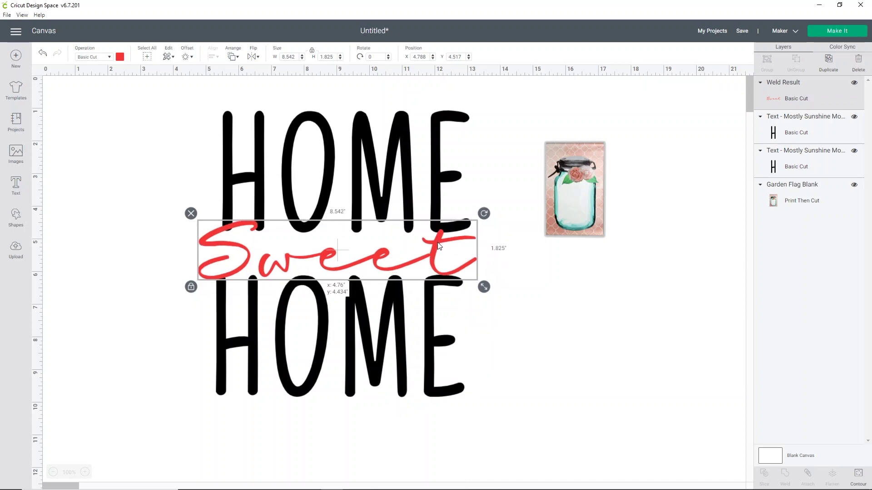
left_click_drag(439, 246, 438, 263)
left_click(436, 191)
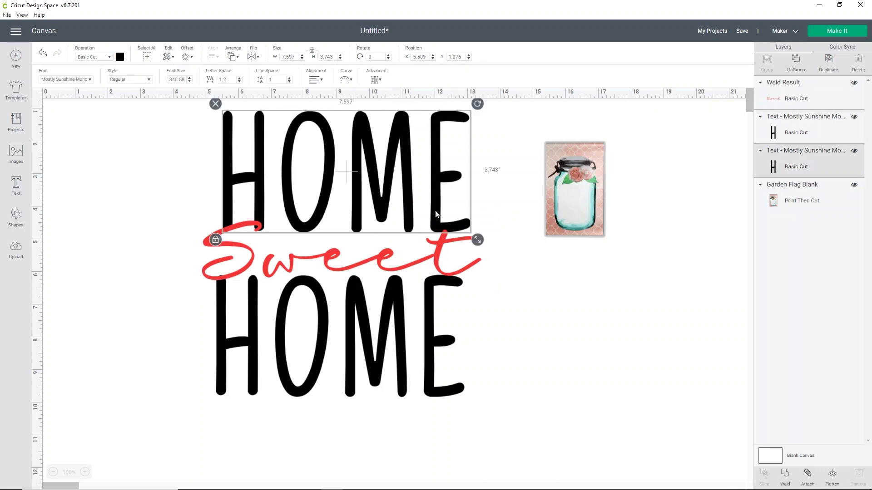
left_click(421, 321)
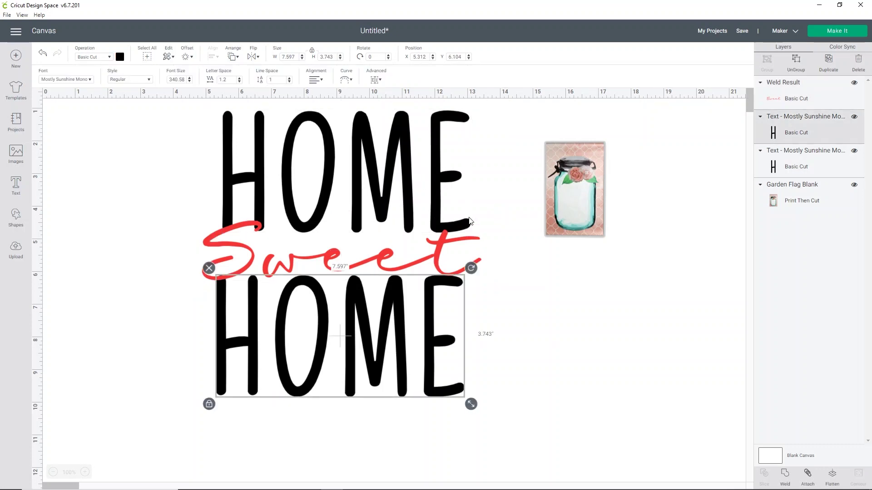
left_click(462, 197)
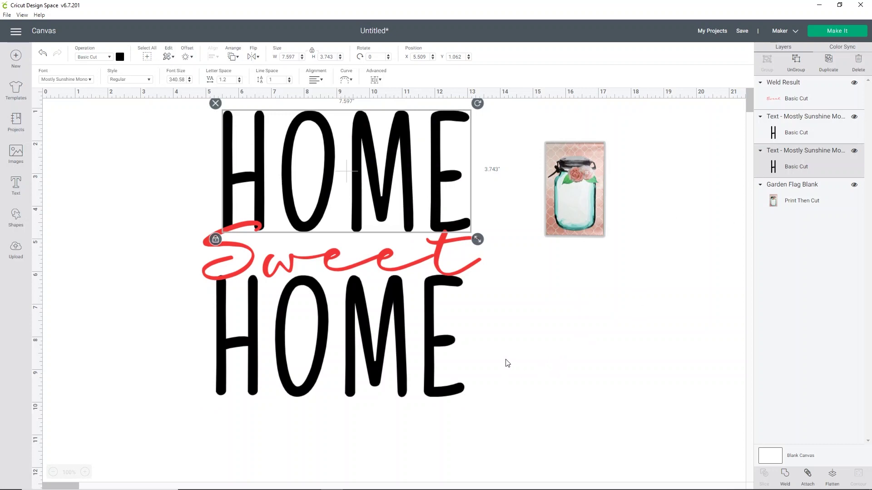
Center both HOME lines and "Sweet" horizontally on each other.
left_click_drag(543, 370, 312, 179)
left_click(658, 350)
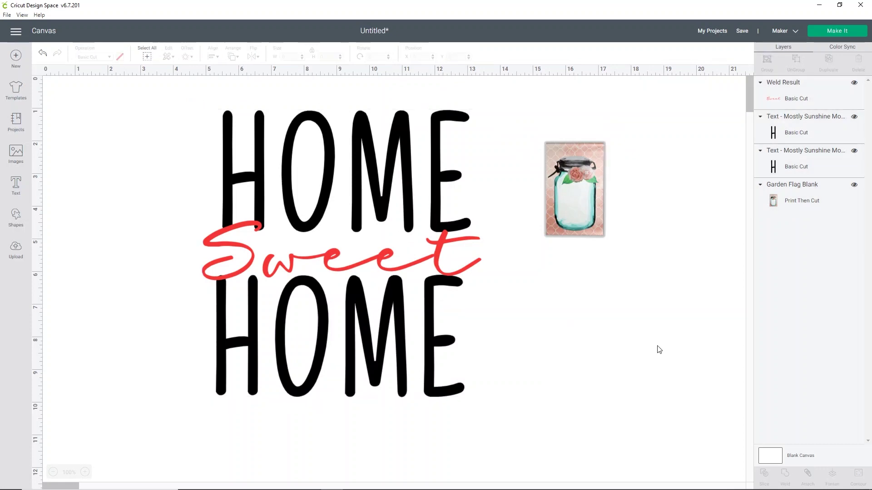
left_click_drag(343, 455, 272, 139)
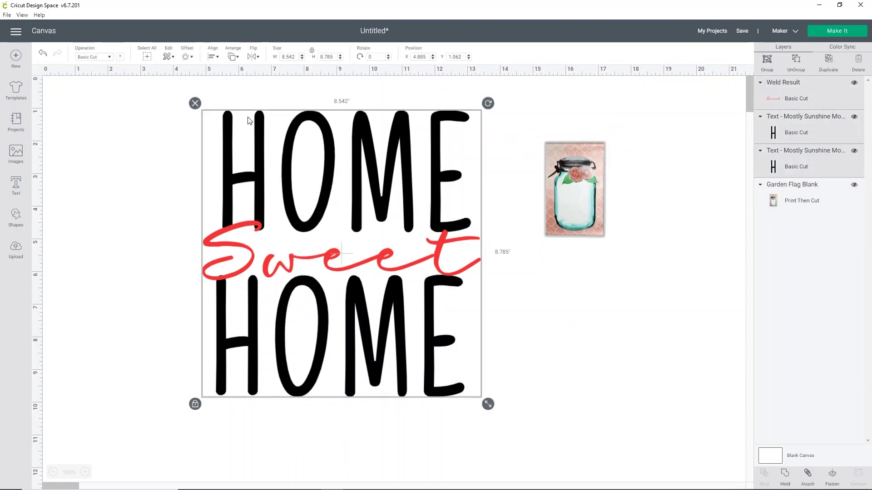
left_click(212, 57)
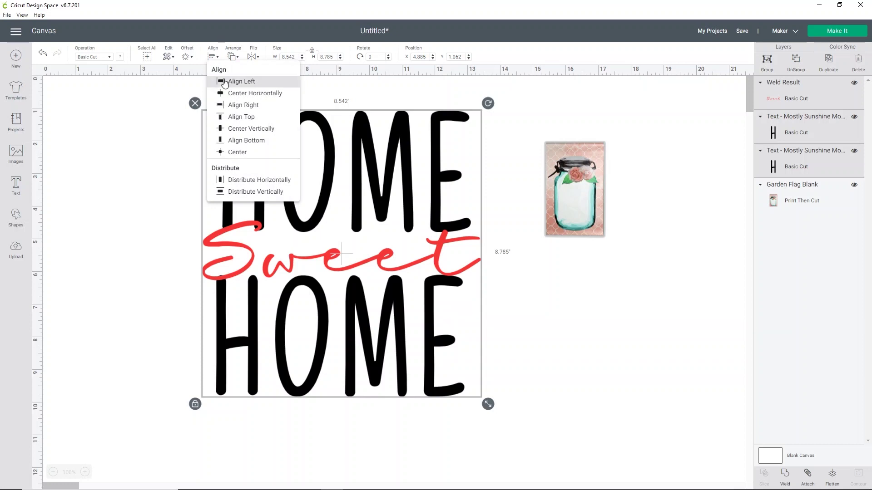
left_click(235, 93)
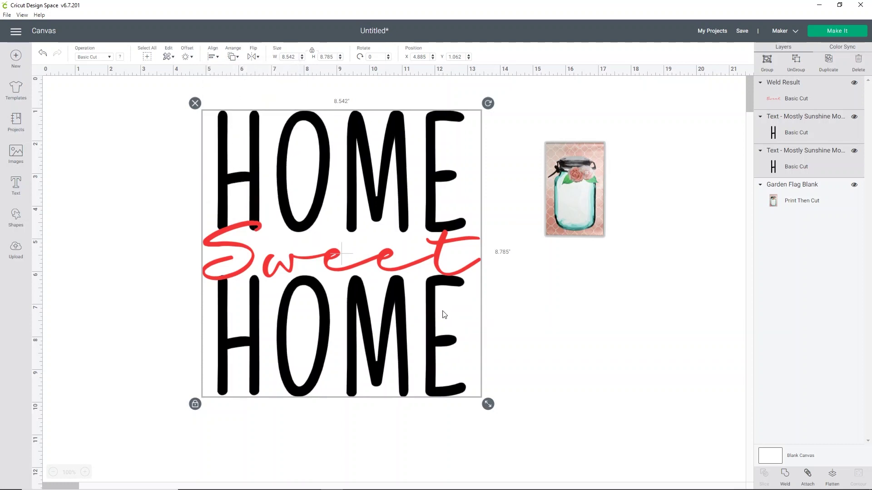
left_click(633, 349)
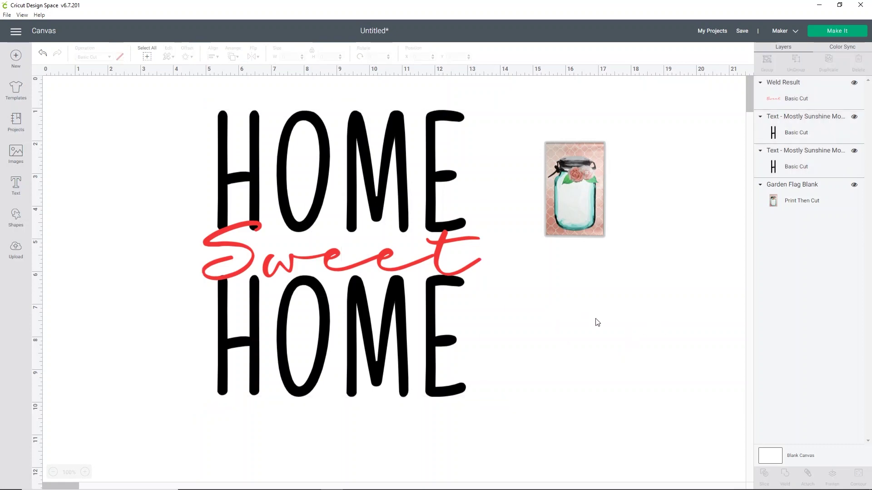
Create a 0.1 in offset with rounded corners around "Sweet".
left_click(444, 251)
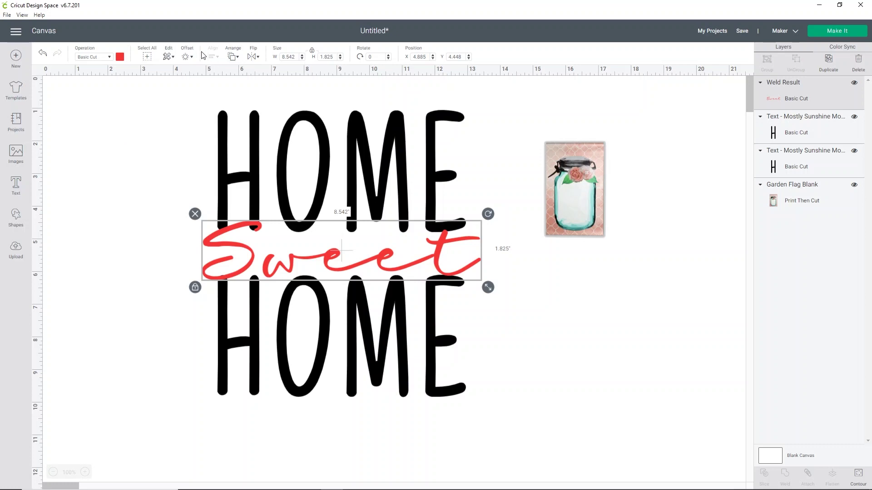
left_click(187, 56)
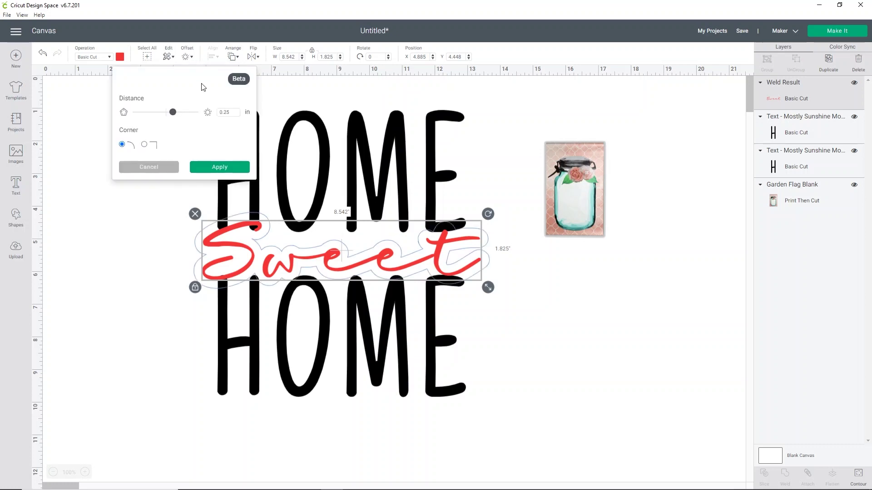
left_click(239, 110)
key("BackSpace")
key("BackSpace")
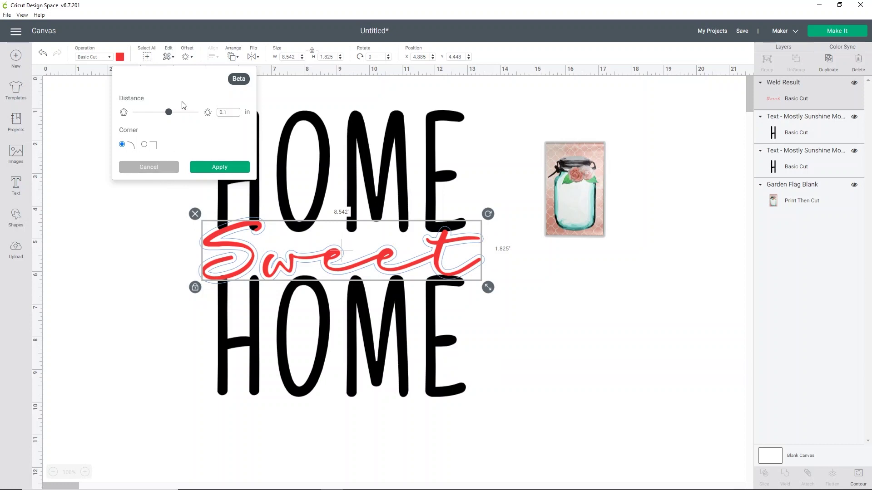
left_click(210, 169)
Change the color of the "Sweet" offset to light blue.
left_click(777, 135)
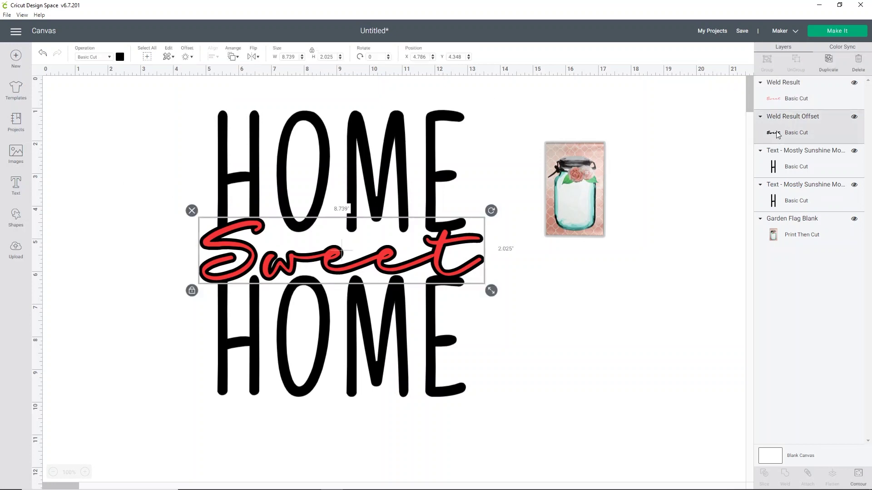
left_click(120, 57)
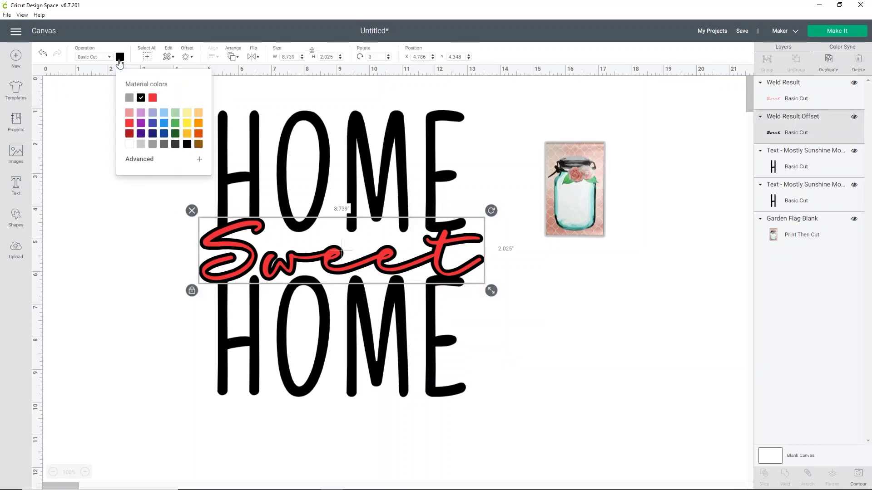
left_click(164, 114)
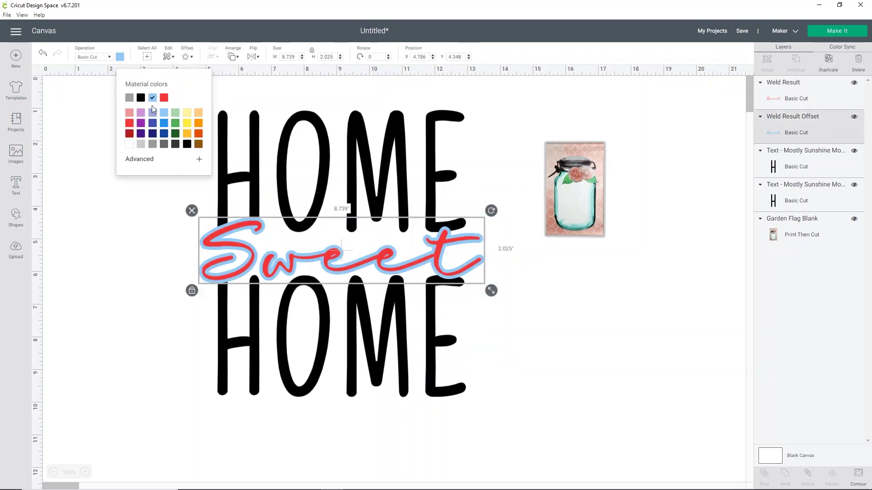
left_click(129, 241)
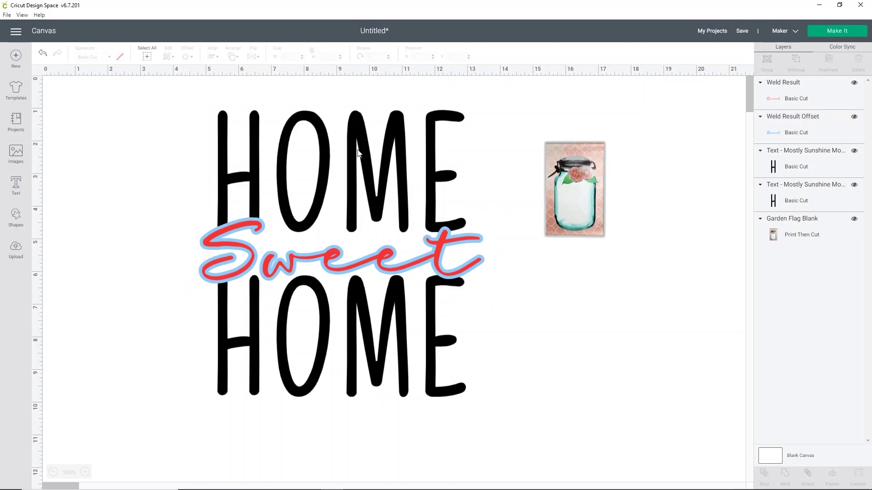
Move the lower HOME up to about Y 5.99 and the upper HOME down to about Y 1.30, closer to "Sweet".
left_click(406, 340)
left_click_drag(406, 338, 406, 334)
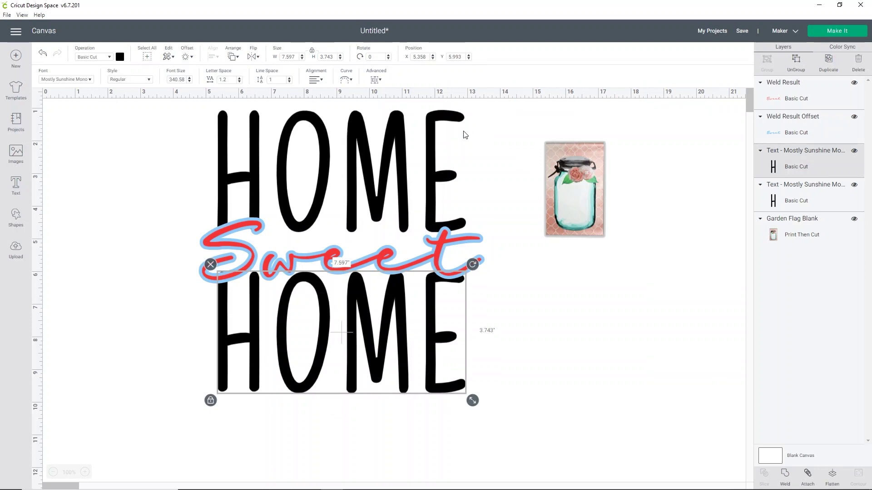
left_click_drag(432, 152, 434, 159)
Center the repositioned HOME lines, "Sweet" and its offset horizontally.
left_click_drag(520, 432, 268, 123)
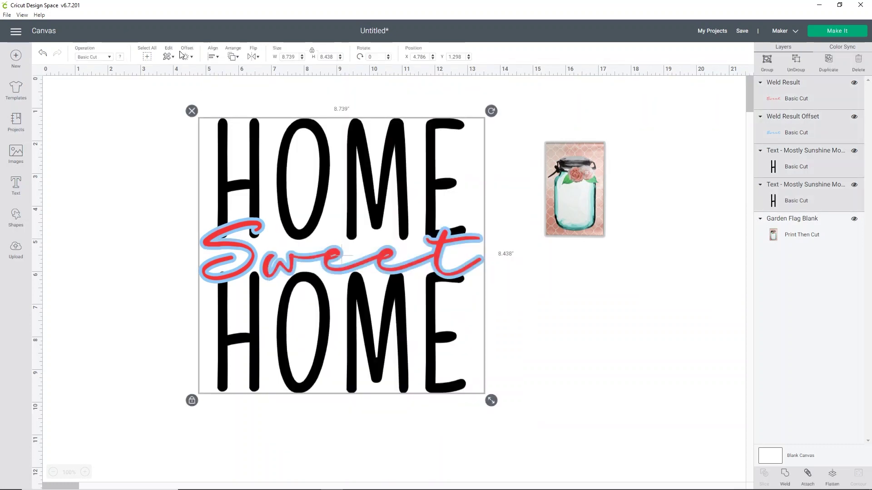
left_click(212, 57)
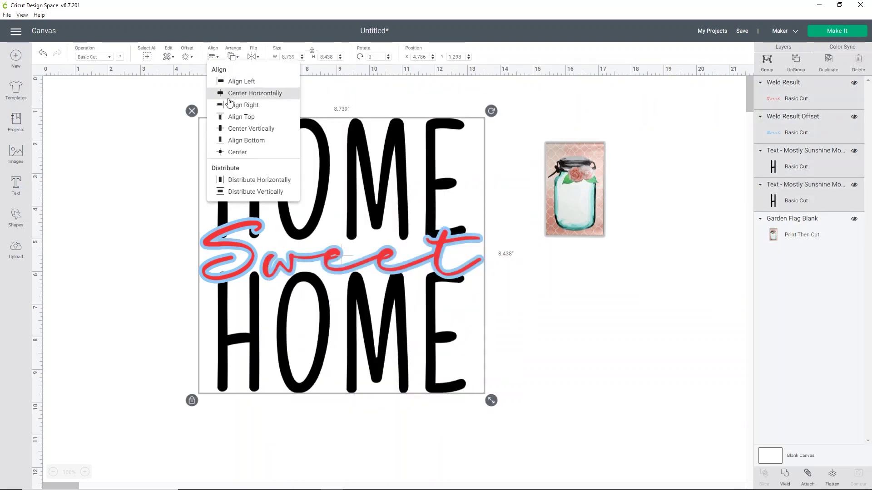
left_click(231, 98)
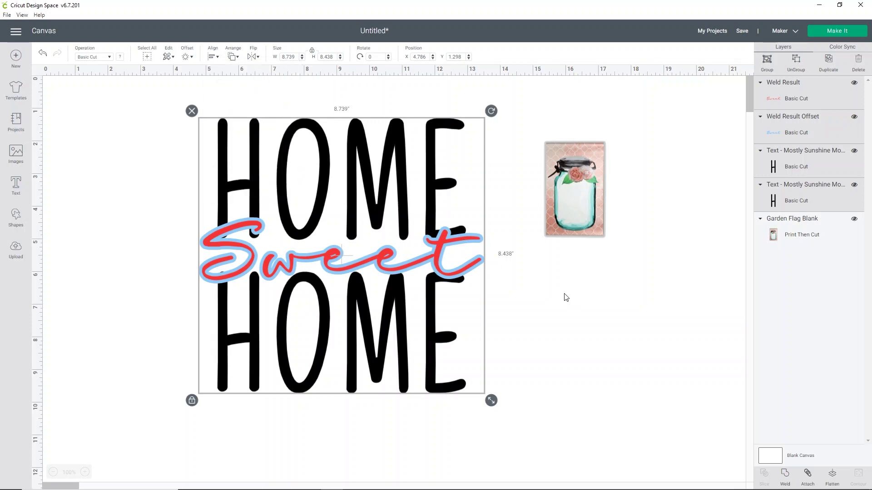
left_click(588, 310)
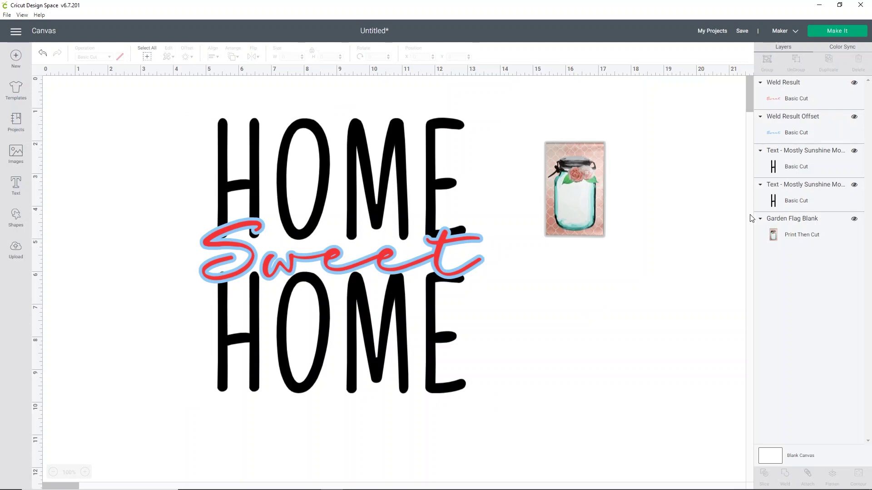
Weld the two HOME lines into one shape.
left_click(787, 171)
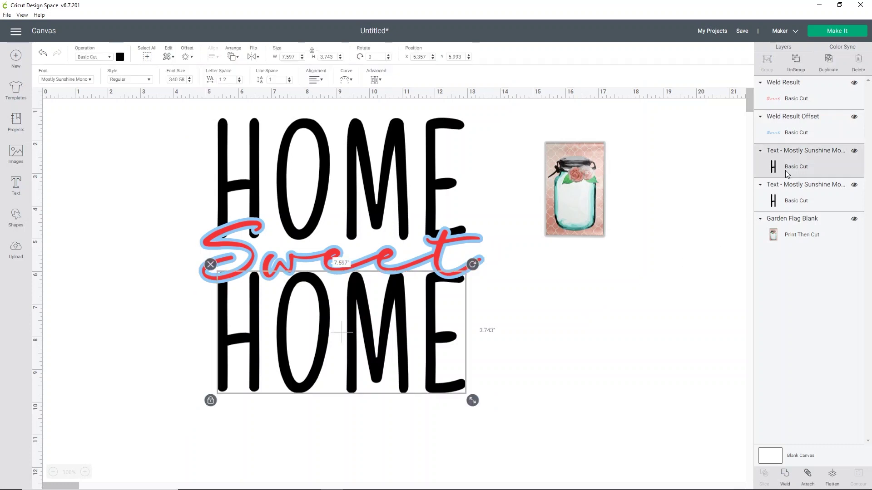
left_click(790, 197, "shift")
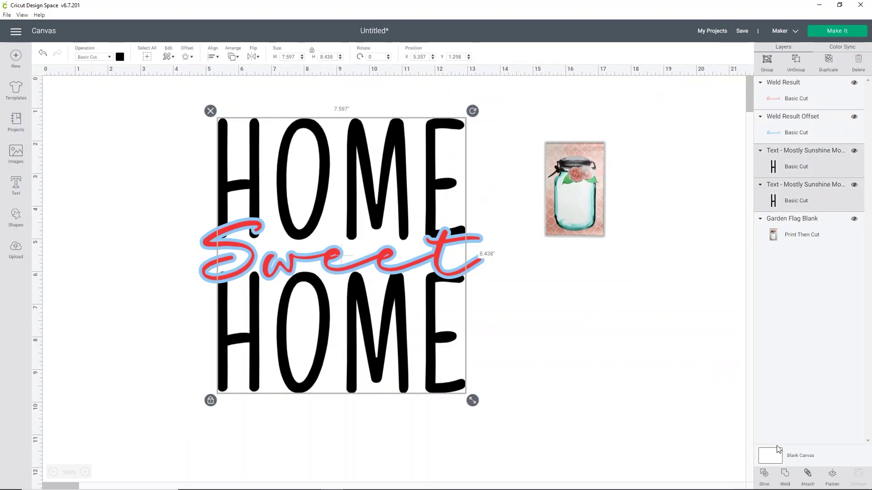
left_click(789, 475)
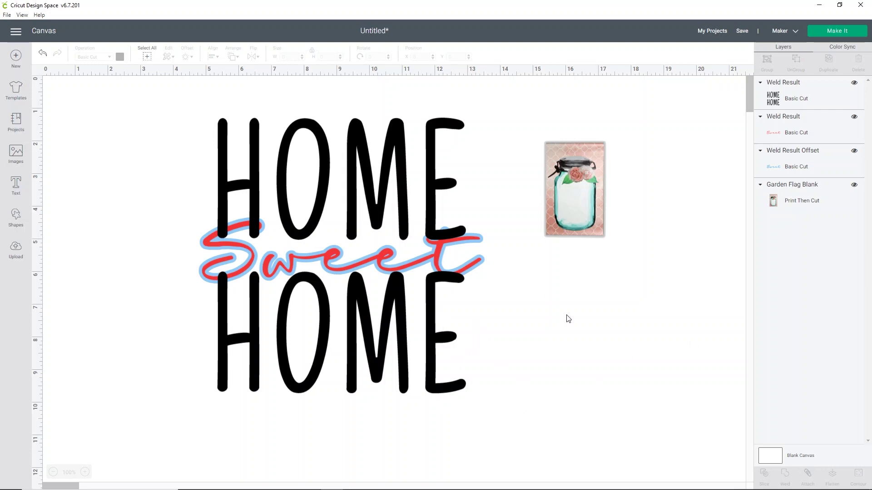
Slice the welded HOME lines with the light blue "Sweet" offset.
left_click(795, 158)
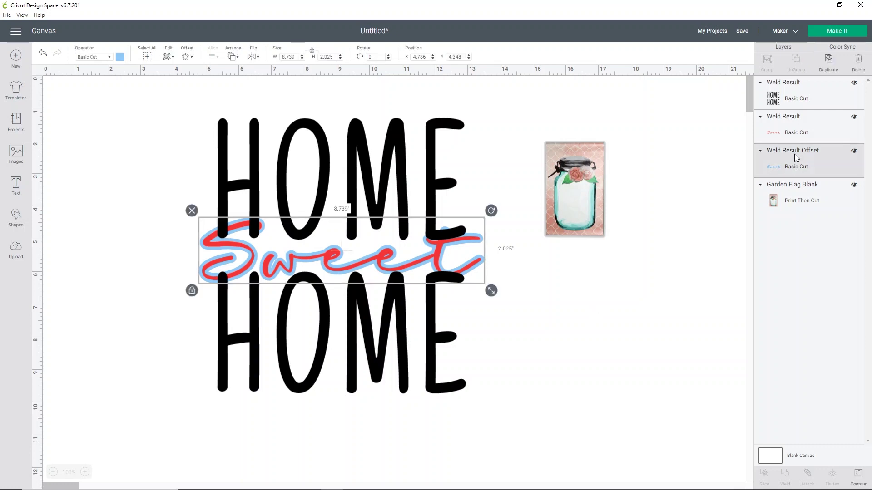
left_click(780, 88, "shift")
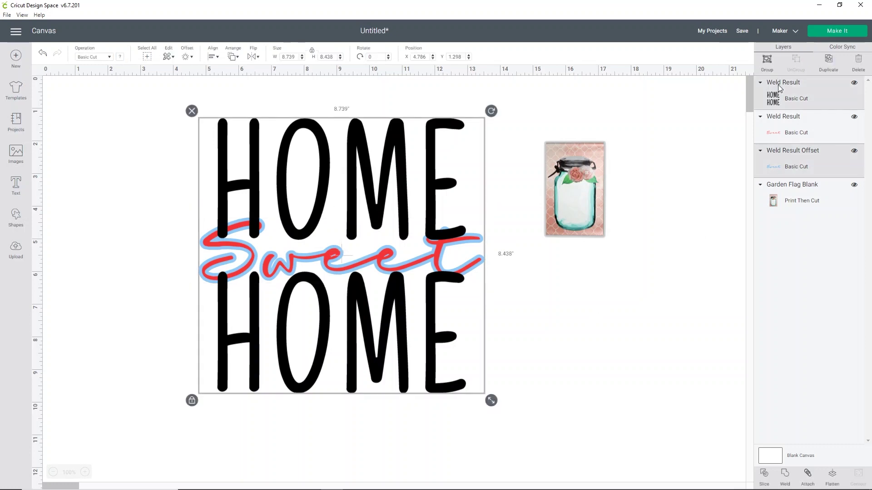
left_click(769, 475)
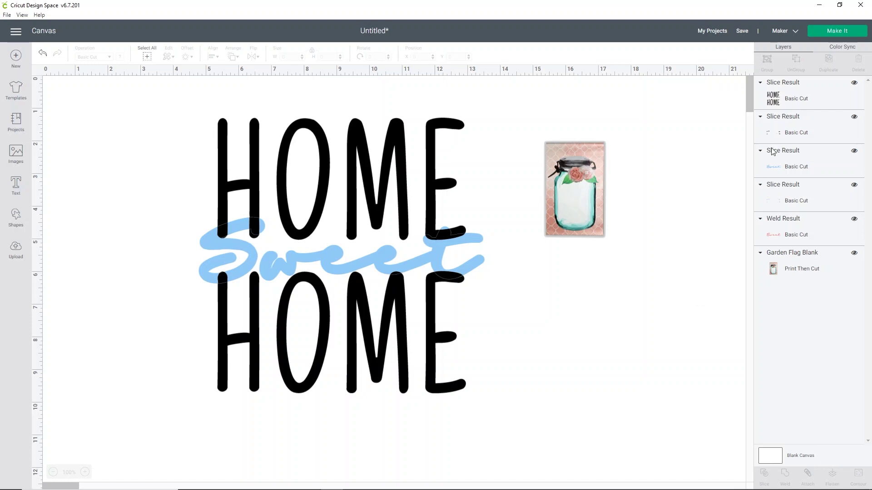
Move the sliced-out black overlap pieces away from the design and delete them.
left_click(785, 135)
key("Right")
key("Right")
key("Right")
key("Right")
key("Right")
key("Right")
key("Right")
key("Right")
key("Right")
key("Right")
key("Right")
key("Right")
key("Right")
key("Right")
key("Right")
key("Right")
key("Right")
key("Right")
key("Right")
key("Right")
key("Right")
key("Right")
key("Right")
key("Right")
key("Right")
key("Right")
key("Right")
key("Right")
key("Right")
key("Right")
key("Right")
key("Right")
key("Right")
key("Right")
key("Right")
key("Right")
key("Right")
key("Right")
key("Right")
key("Right")
key("Right")
key("Right")
key("Right")
key("Right")
key("Right")
key("Right")
key("Right")
key("Right")
key("Right")
key("Right")
key("Right")
key("Right")
key("Delete")
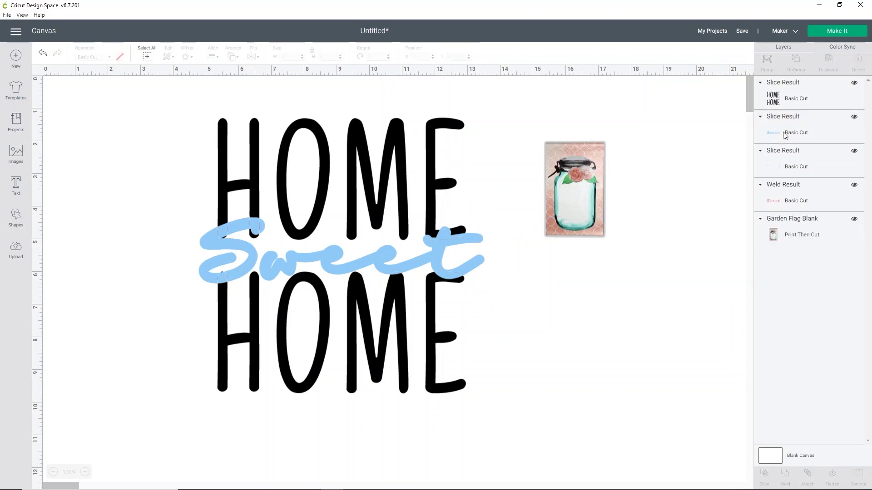
Delete the sliced light blue "Sweet" offset and the small light blue overlap pieces, leaving the red "Sweet" and the cut HOME lines.
left_click(795, 132)
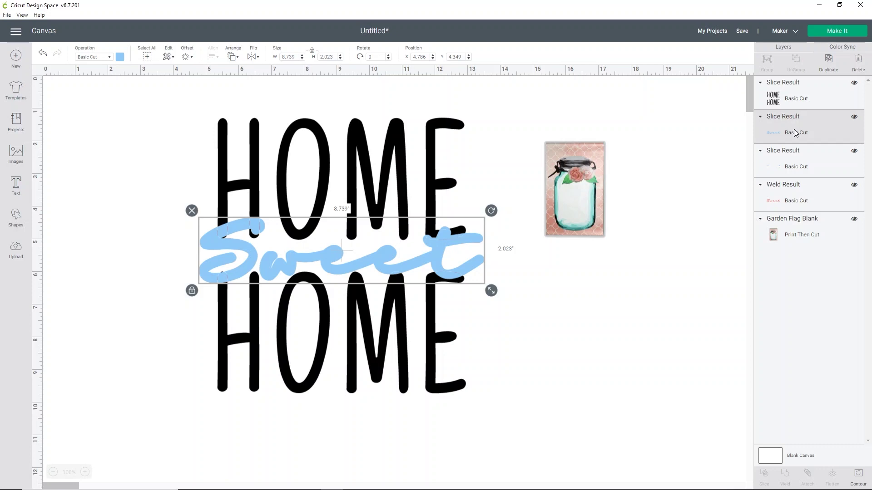
key("Delete")
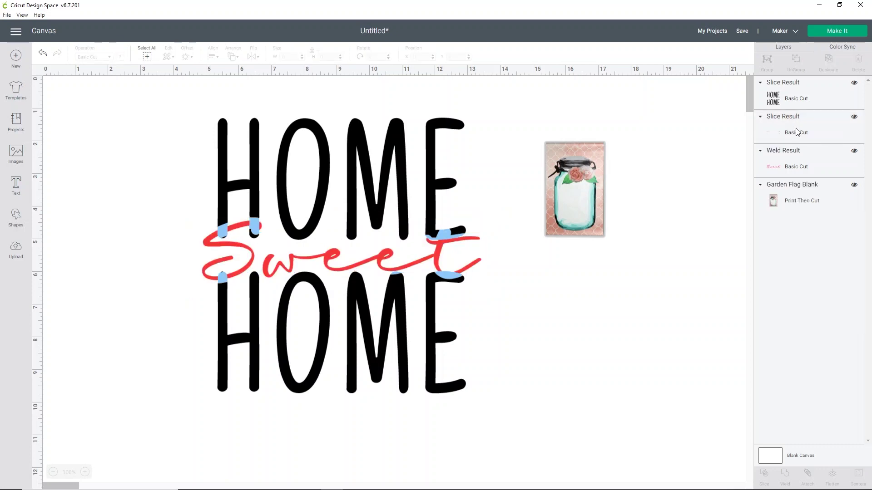
left_click(795, 130)
key("Right")
key("Right")
key("Right")
key("Right")
key("Right")
key("Right")
key("Right")
key("Right")
key("Right")
key("Right")
key("Right")
key("Right")
key("Right")
key("Right")
key("Right")
key("Right")
key("Right")
key("Right")
key("Right")
key("Right")
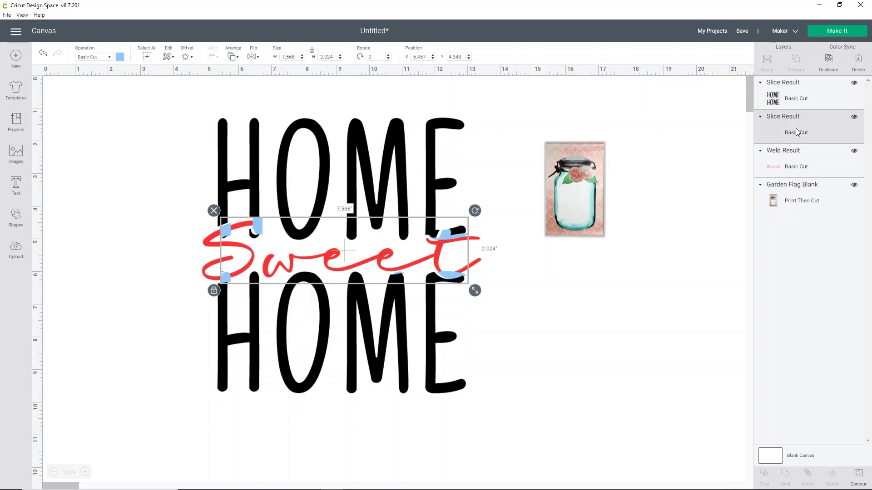
key("Right")
key("Right")
key("Right")
key("Right")
key("Right")
key("Right")
key("Right")
key("Right")
key("Right")
key("Right")
key("Right")
key("Right")
key("Right")
key("Right")
key("Right")
key("Right")
key("Right")
key("Right")
key("Right")
key("Right")
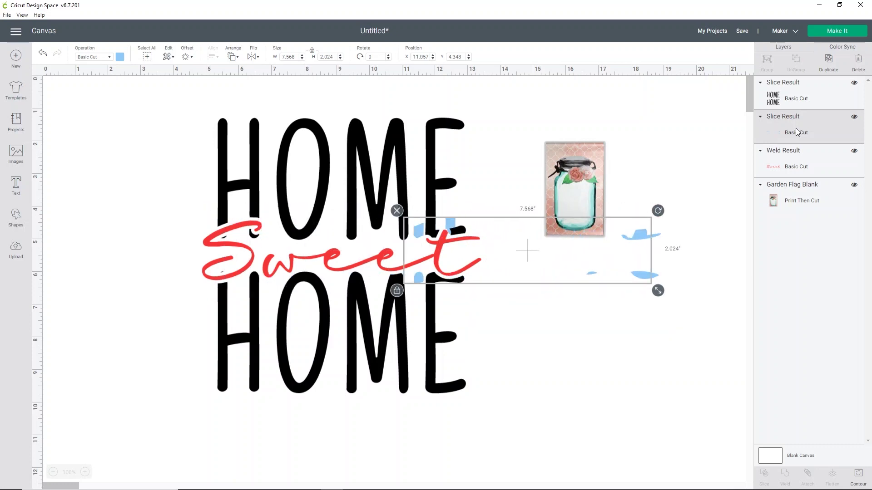
key("Right")
key("Right")
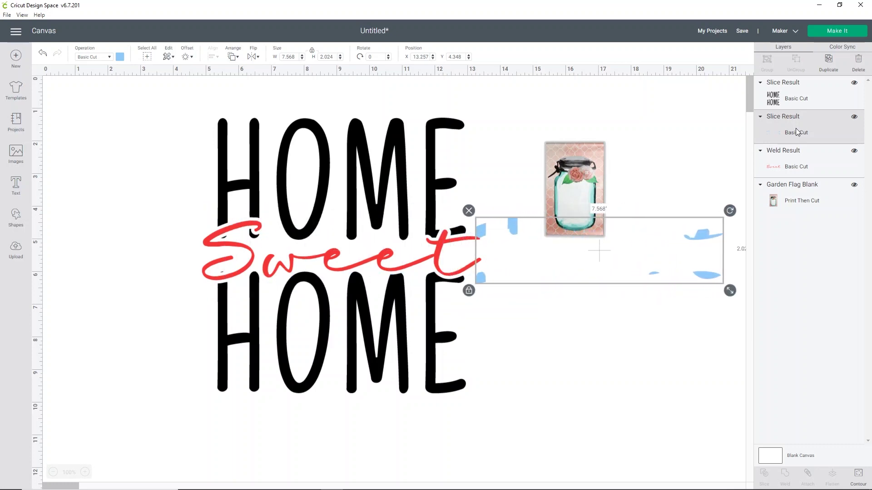
key("Delete")
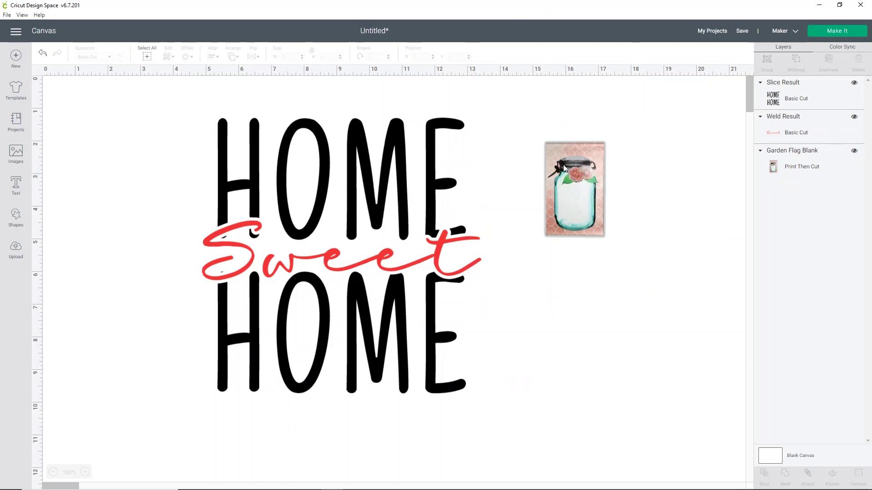
Enlarge the mason jar garden flag to about 6.63 by 10.33 inches and move it away to the other side of the canvas.
left_click_drag(604, 235, 697, 449)
left_click_drag(643, 267, 216, 256)
left_click(537, 359)
Scale the "Home Sweet Home" design to about 3.75 by 3.70 inches and place it on the white area of the mason jar.
left_click_drag(529, 380, 369, 120)
left_click_drag(487, 394, 344, 255)
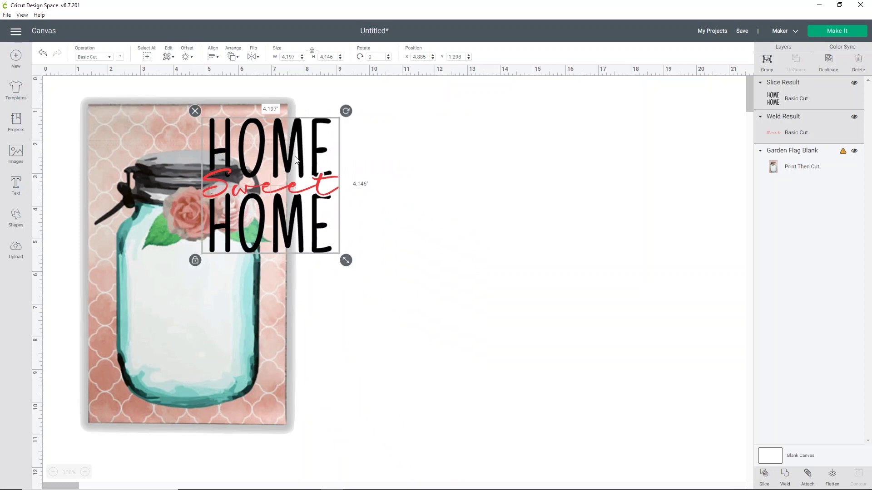
left_click_drag(296, 160, 230, 286)
left_click_drag(270, 387, 231, 372)
left_click_drag(183, 319, 186, 331)
left_click(461, 258)
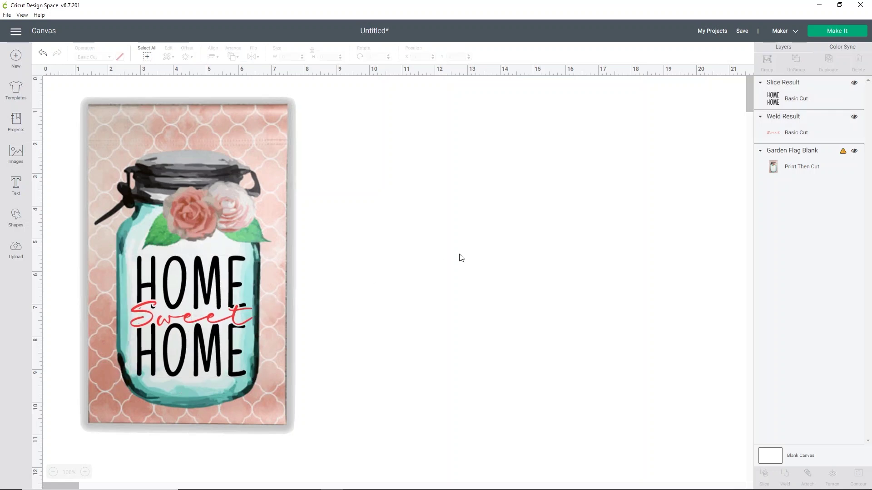
Change the color of the HOME lines to gray.
left_click(227, 285)
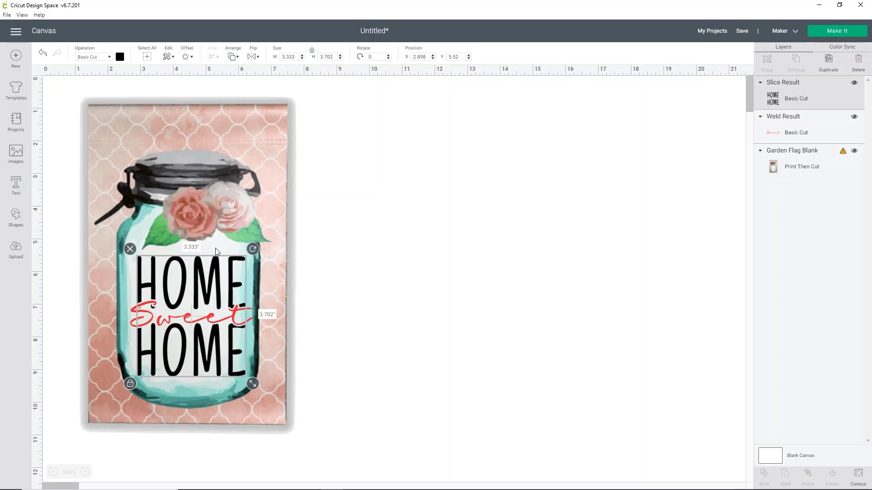
left_click(120, 57)
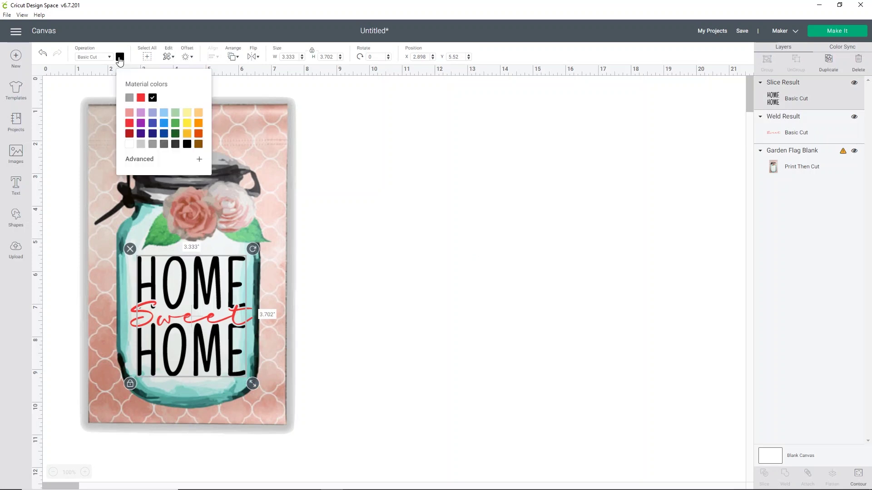
left_click(152, 144)
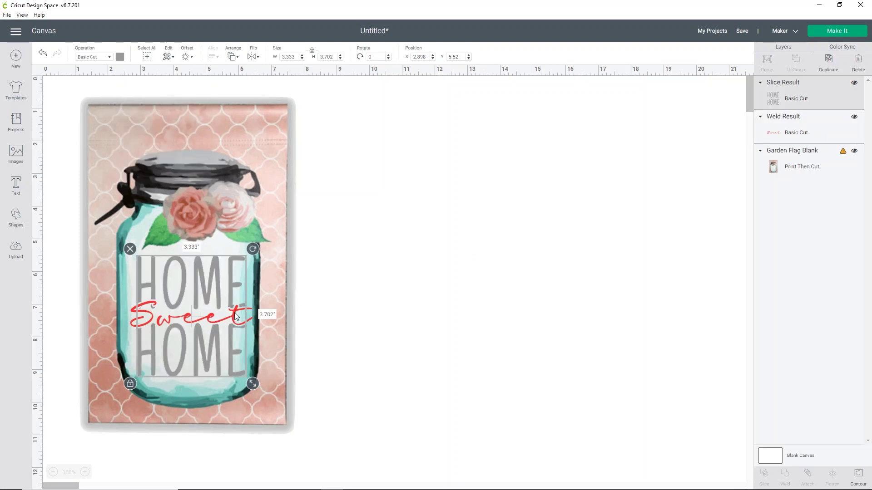
Change the color of the word "Sweet" to light blue.
left_click(808, 135)
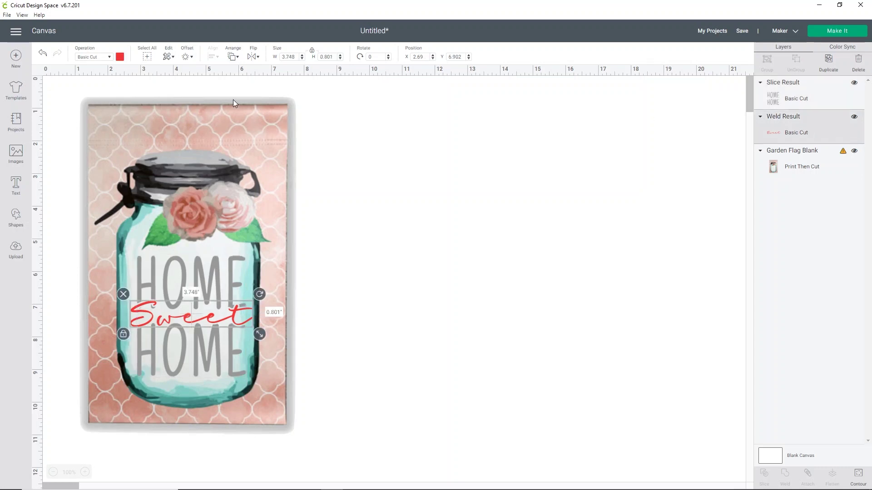
left_click(120, 56)
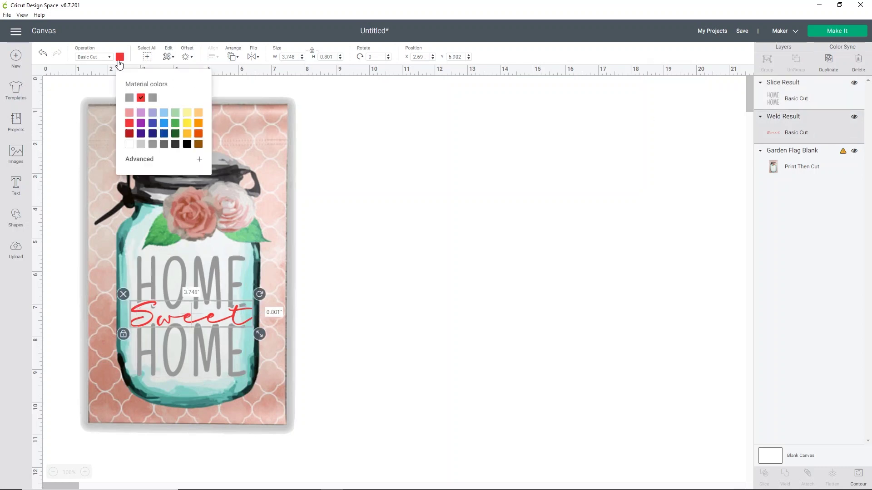
left_click(164, 114)
left_click(373, 214)
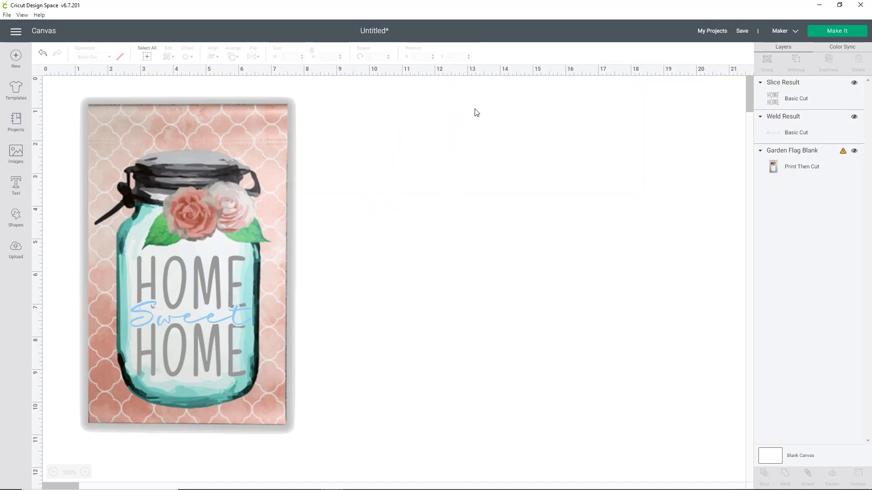
Move the mason jar garden flag off the design and delete it.
left_click_drag(286, 130, 551, 131)
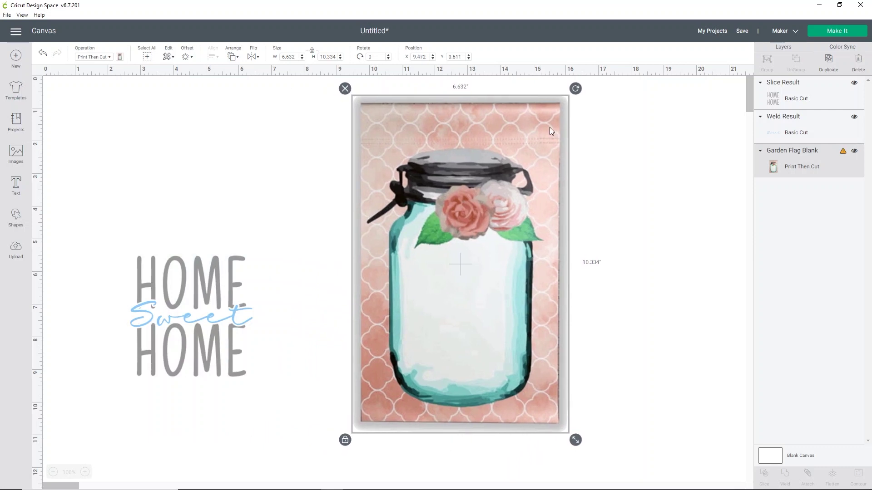
left_click(345, 89)
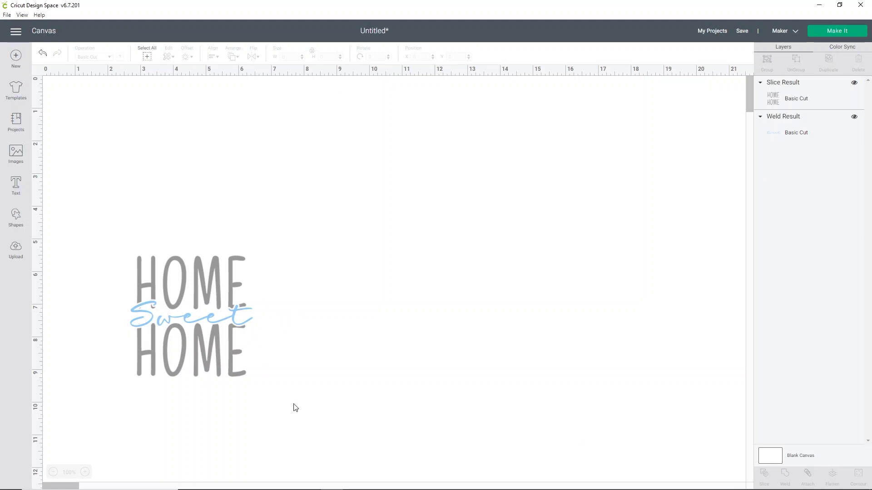
Set the width of the whole "Home Sweet Home" design to 6.5 inches and move it to about X 4.22, Y 2.78.
left_click_drag(312, 415, 36, 187)
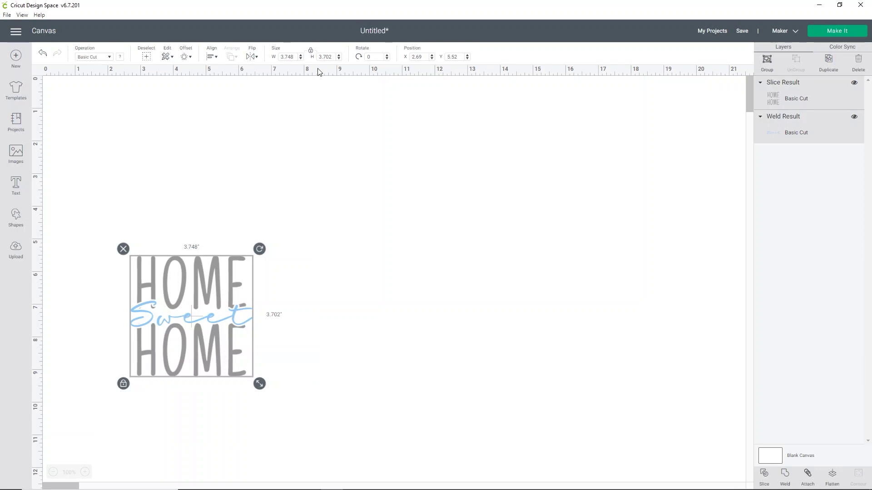
left_click(295, 55)
key("BackSpace")
type("6.5")
key("Return")
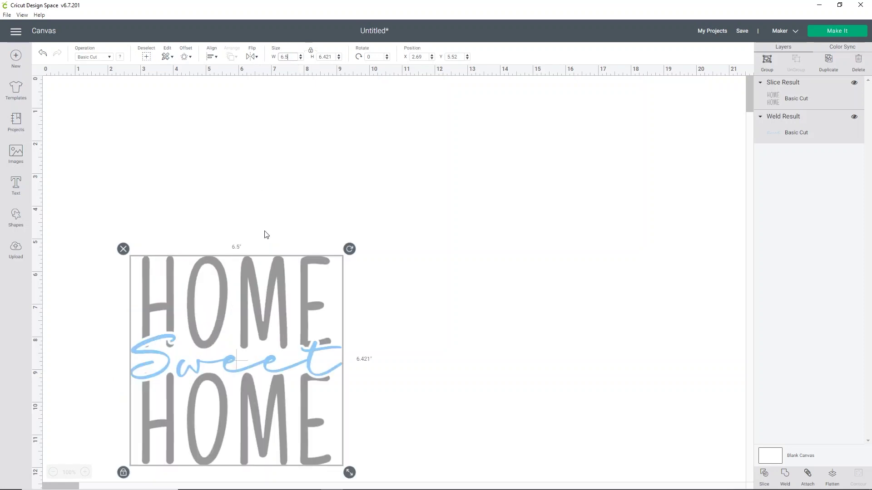
left_click_drag(261, 272, 310, 183)
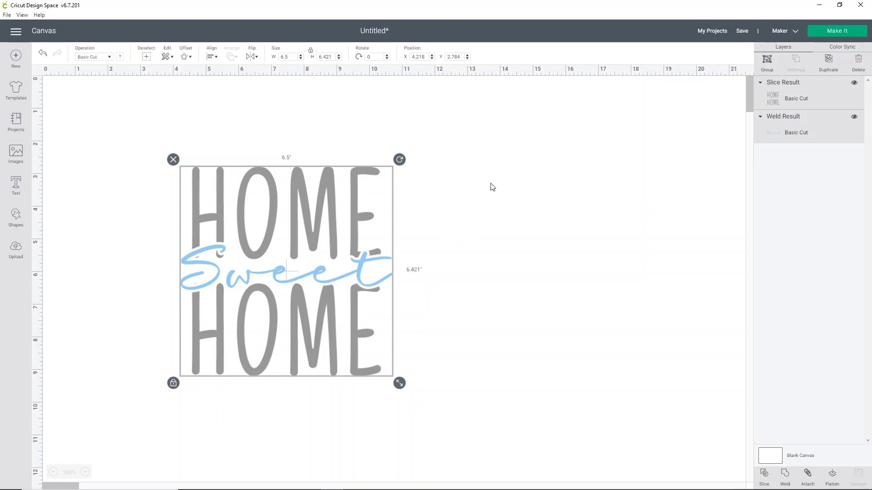
Send the design to the cutting preparation, review the "Sweet" and HOME mats, and continue to the machine connection stage.
left_click(839, 32)
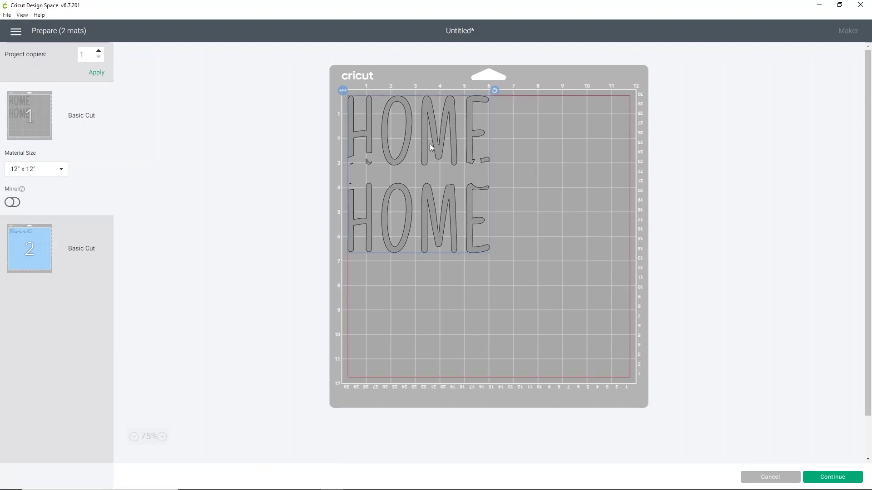
left_click(51, 248)
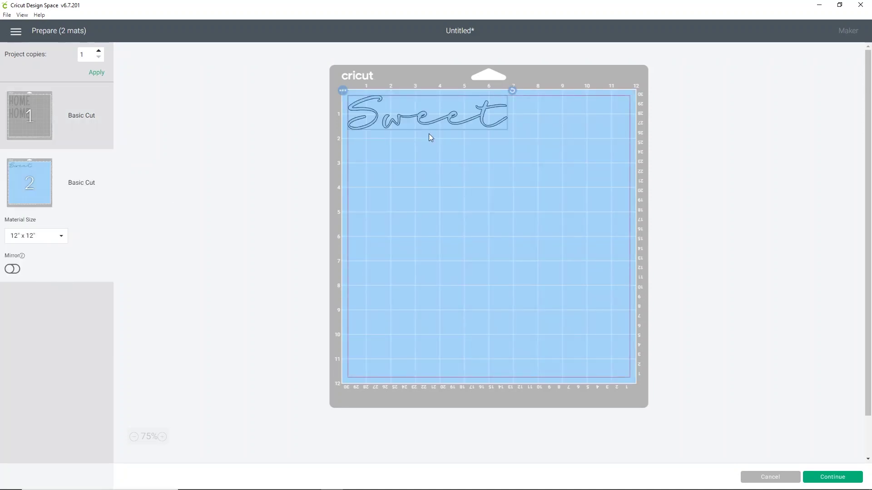
left_click(32, 127)
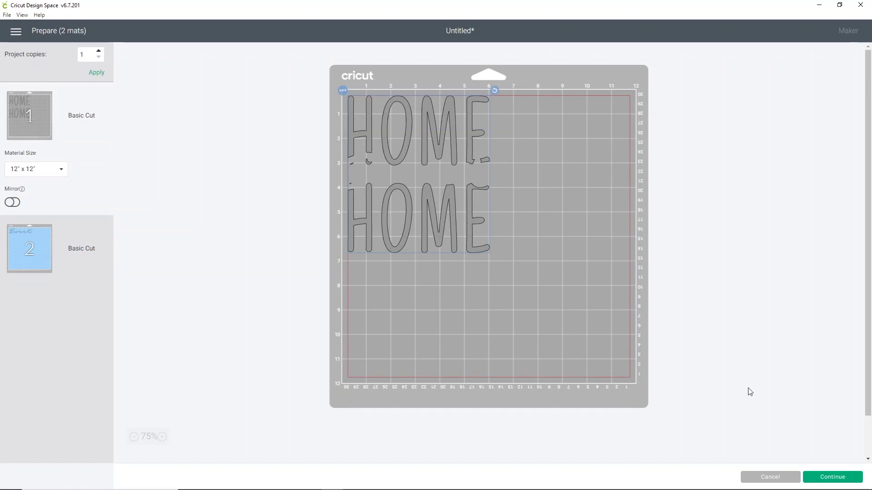
left_click(829, 478)
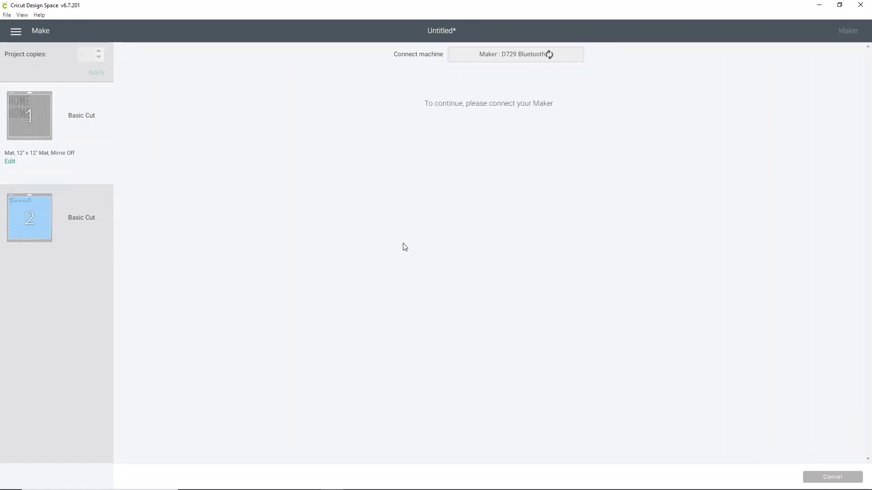